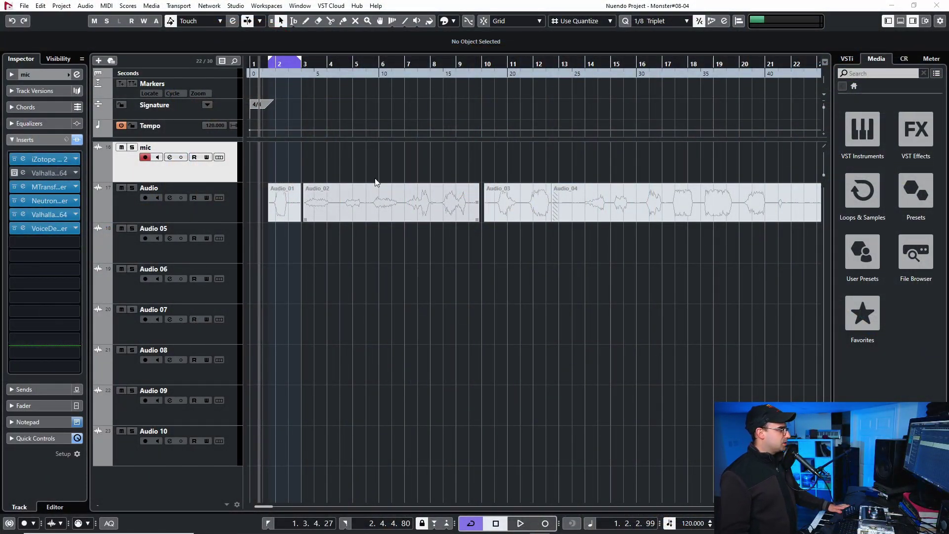
- Reselect the mic track and toggle its Trash 2 insert bypass off and back on
{"action": "left_click", "coordinate": [209, 206]}
{"action": "left_click", "coordinate": [200, 171]}
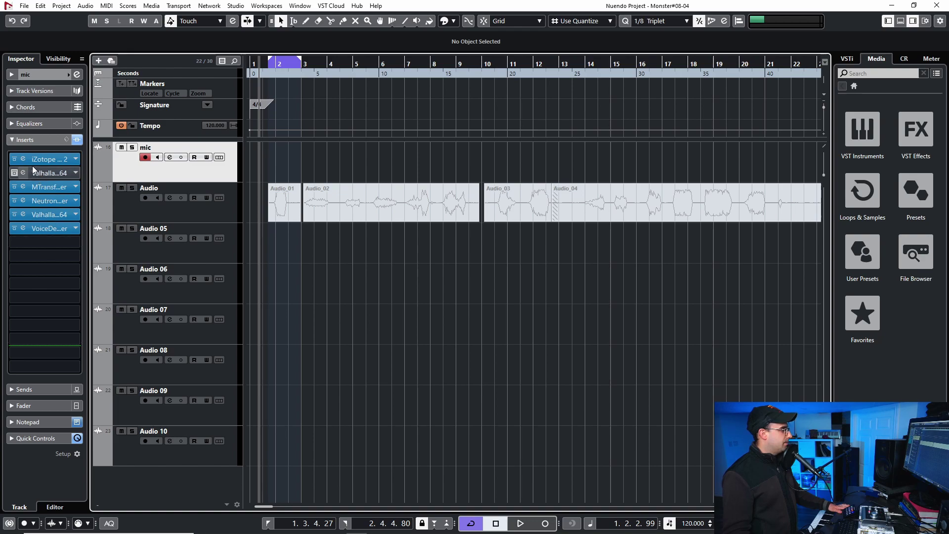
{"action": "left_click", "coordinate": [14, 162]}
{"action": "left_click", "coordinate": [14, 163]}
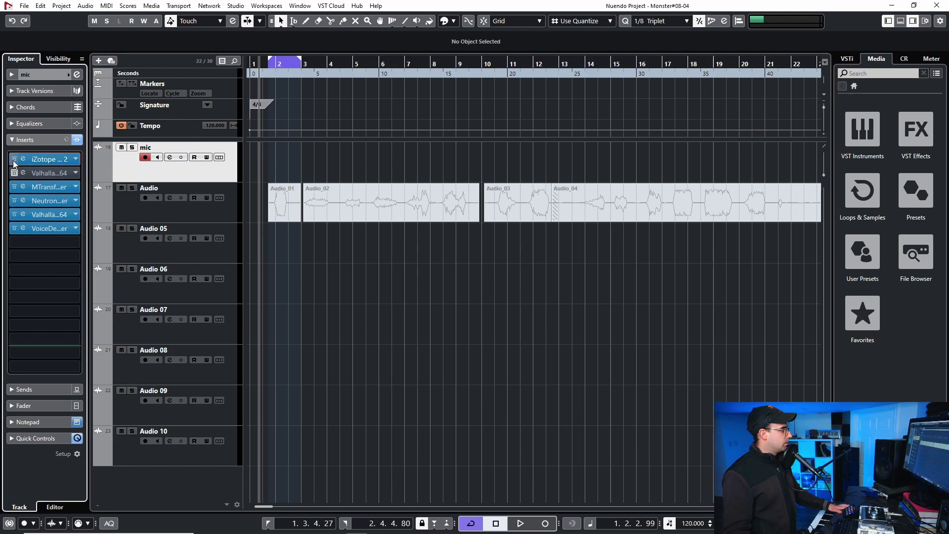
- Look over the Trash 2, MTransformer and Neutron 2 Equalizer insert editors in turn
{"action": "left_click", "coordinate": [37, 163]}
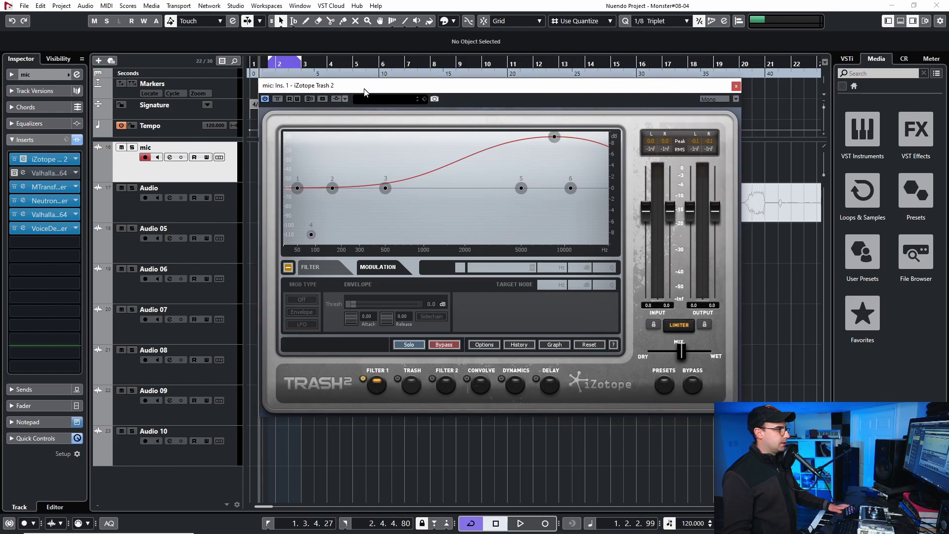
{"action": "left_click_drag", "start_coordinate": [486, 79], "coordinate": [502, 64]}
{"action": "key", "text": "ctrl+w"}
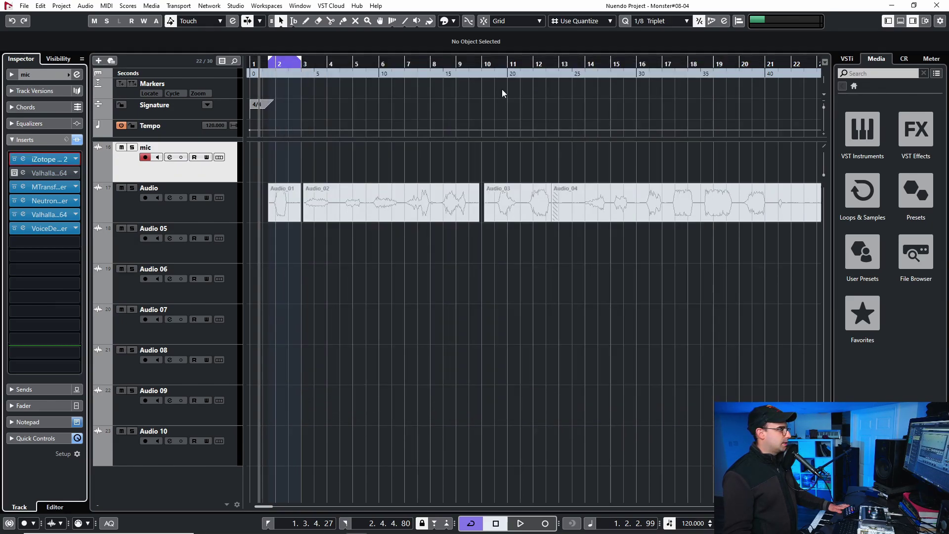
{"action": "left_click", "coordinate": [44, 187]}
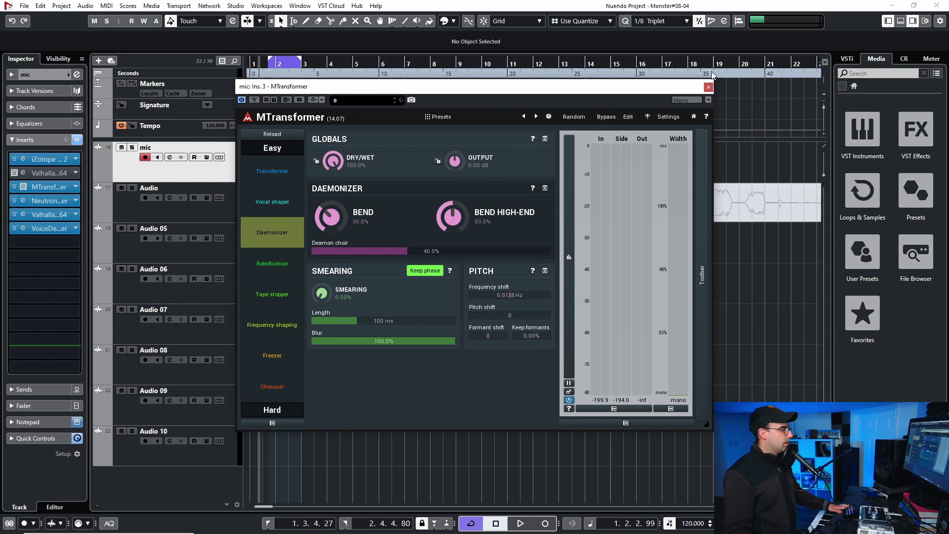
{"action": "left_click", "coordinate": [708, 87]}
{"action": "left_click", "coordinate": [43, 200]}
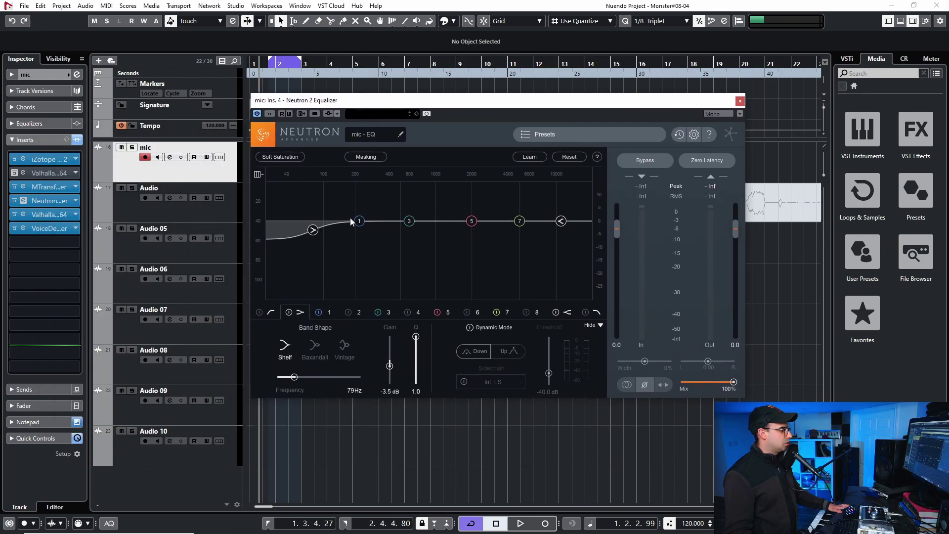
{"action": "left_click", "coordinate": [741, 102]}
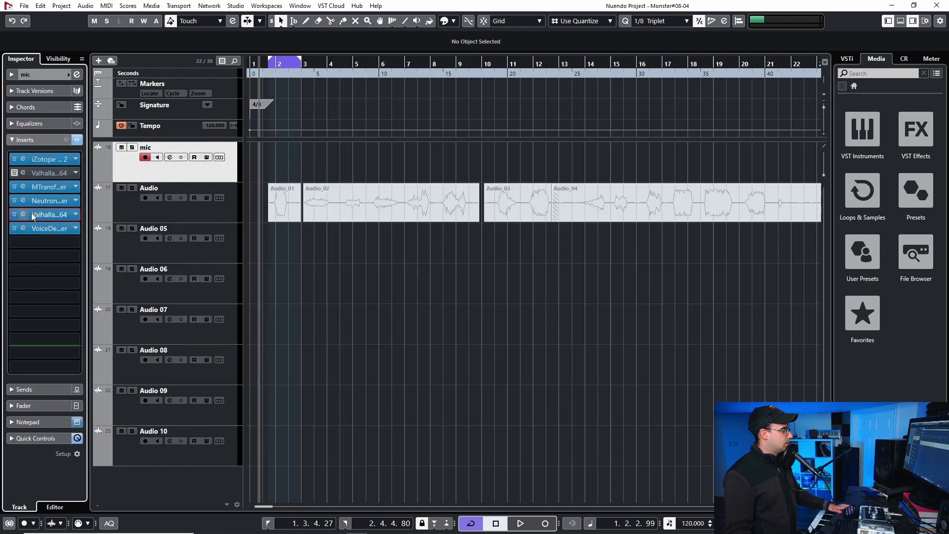
- Look over the Valhalla Supermassive and VoiceDesigner insert editors, closing each afterwards
{"action": "left_click", "coordinate": [42, 214]}
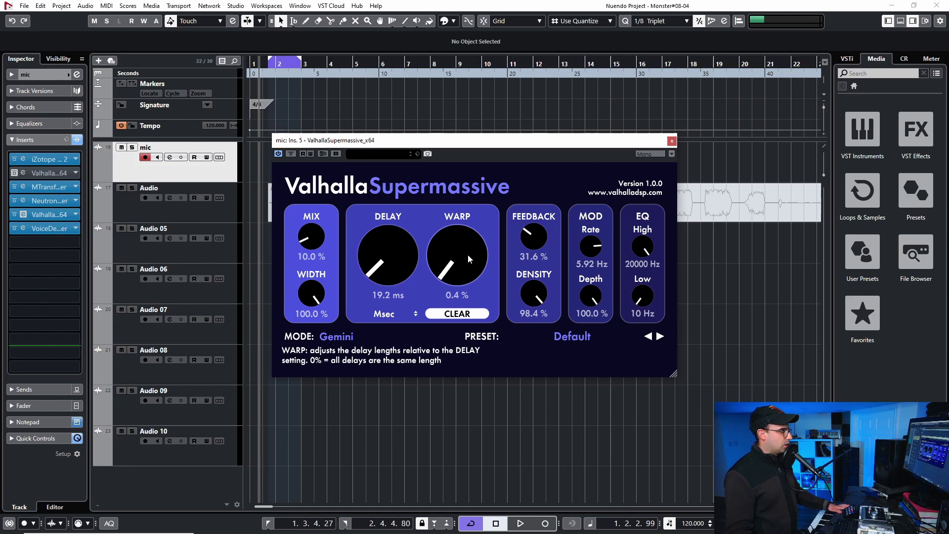
{"action": "left_click", "coordinate": [672, 141]}
{"action": "left_click", "coordinate": [48, 228]}
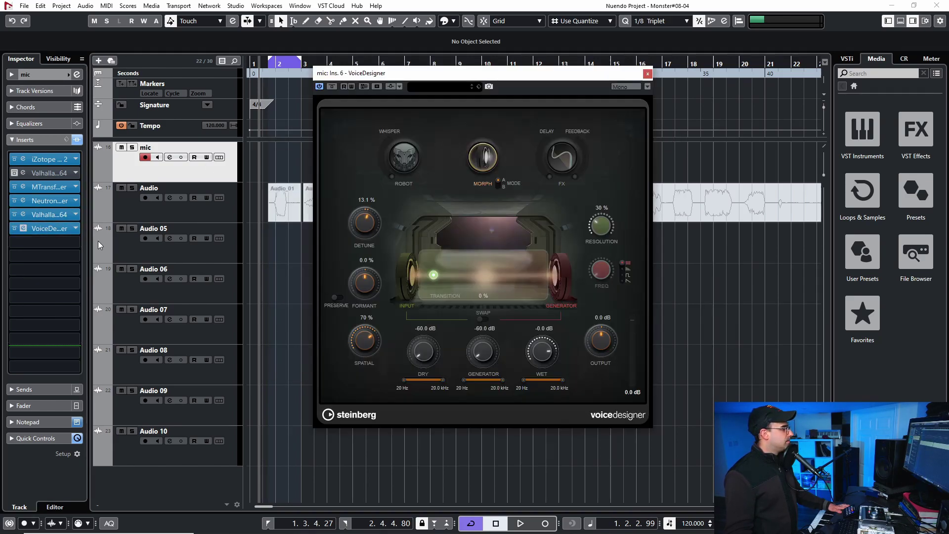
{"action": "left_click_drag", "start_coordinate": [421, 76], "coordinate": [425, 72]}
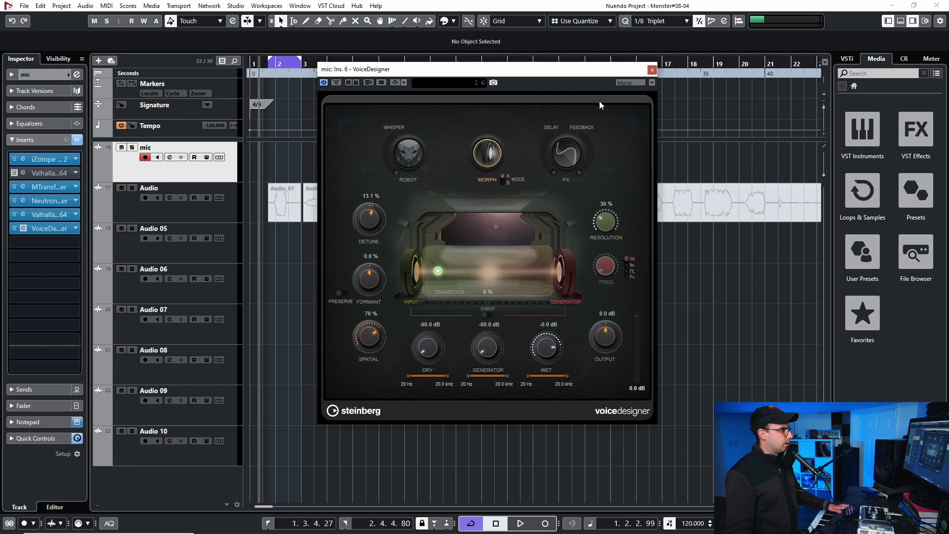
{"action": "left_click", "coordinate": [653, 70]}
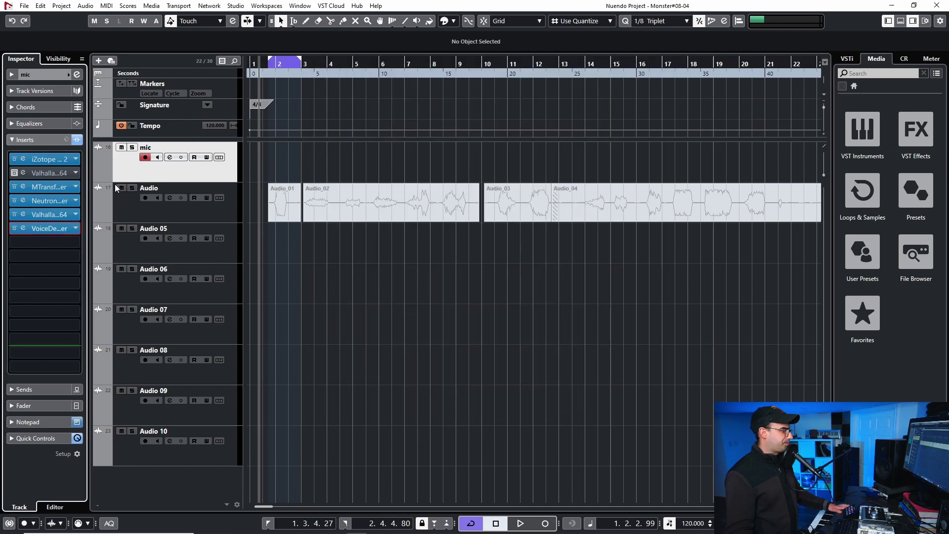
- Bypass Trash 2, enable mic monitoring, and bring up the Trash 2 editor positioned for editing
{"action": "left_click", "coordinate": [15, 159]}
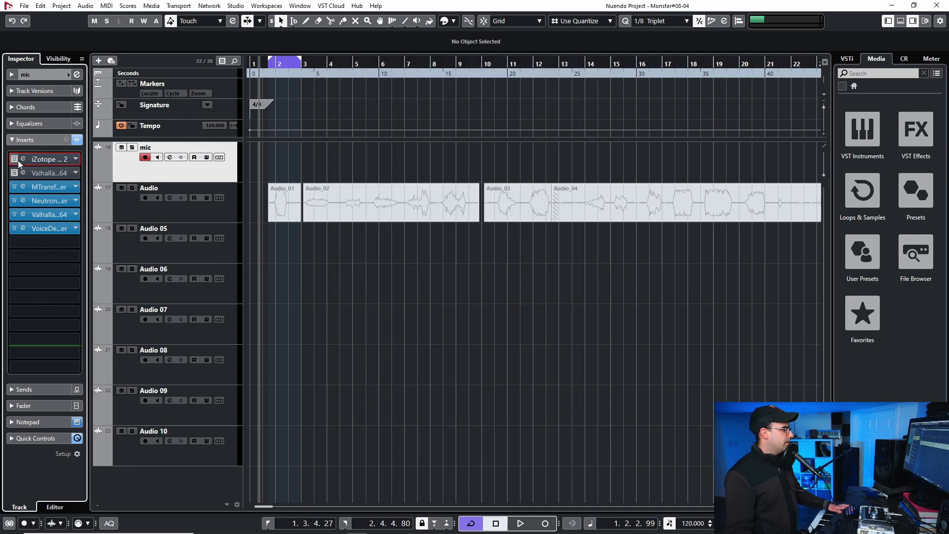
{"action": "left_click", "coordinate": [158, 158]}
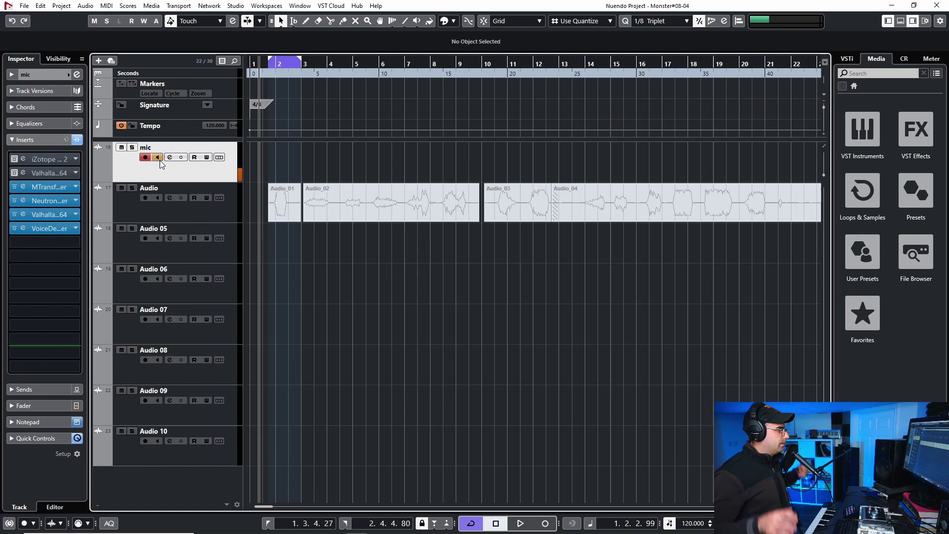
{"action": "left_click", "coordinate": [67, 158]}
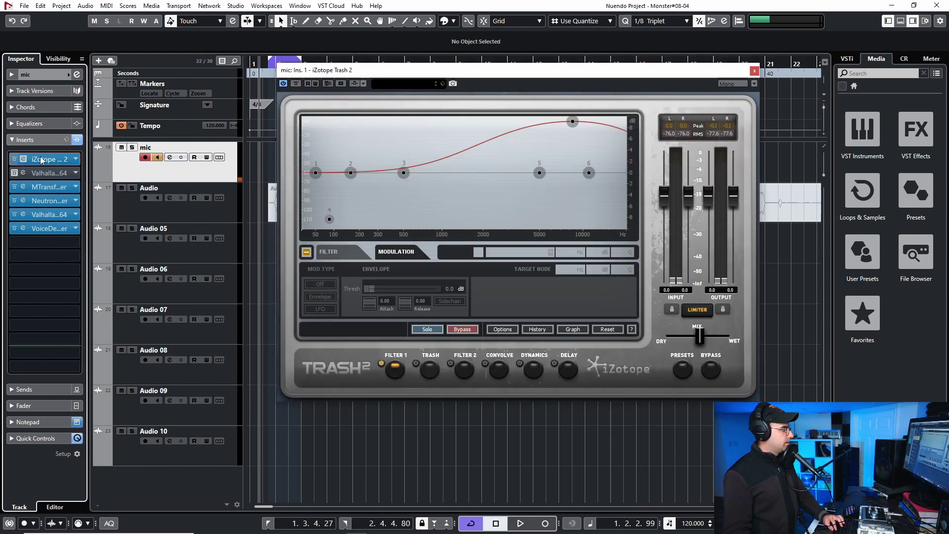
{"action": "left_click", "coordinate": [755, 70]}
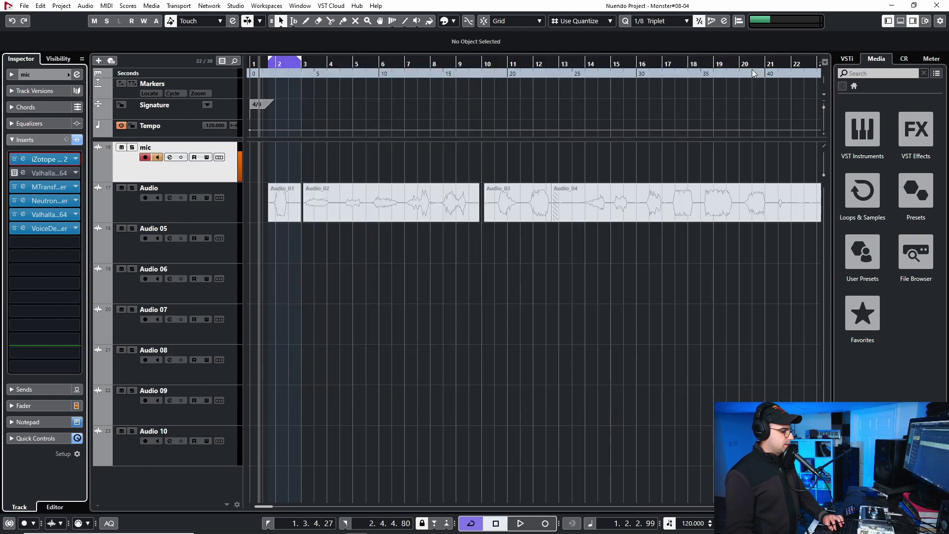
{"action": "left_click", "coordinate": [160, 157]}
{"action": "left_click", "coordinate": [23, 159]}
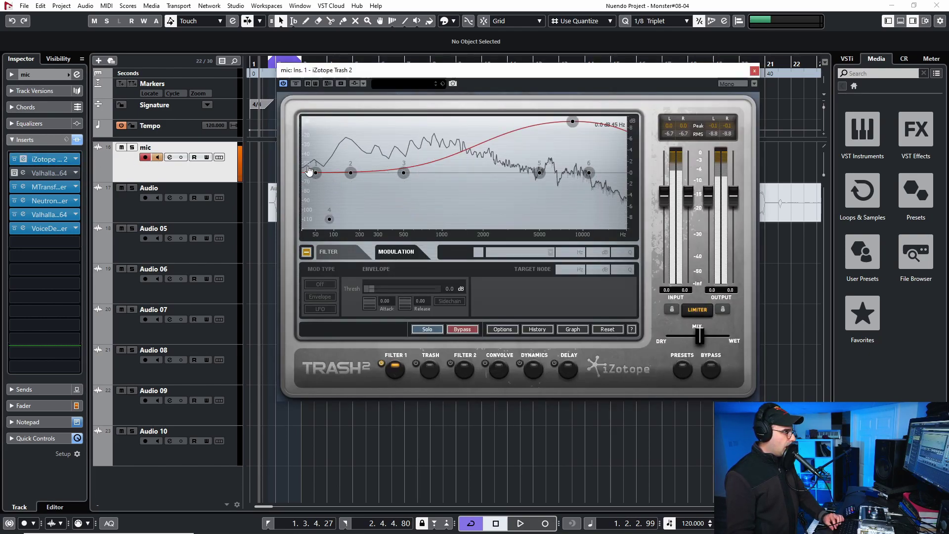
{"action": "left_click_drag", "start_coordinate": [440, 76], "coordinate": [474, 93]}
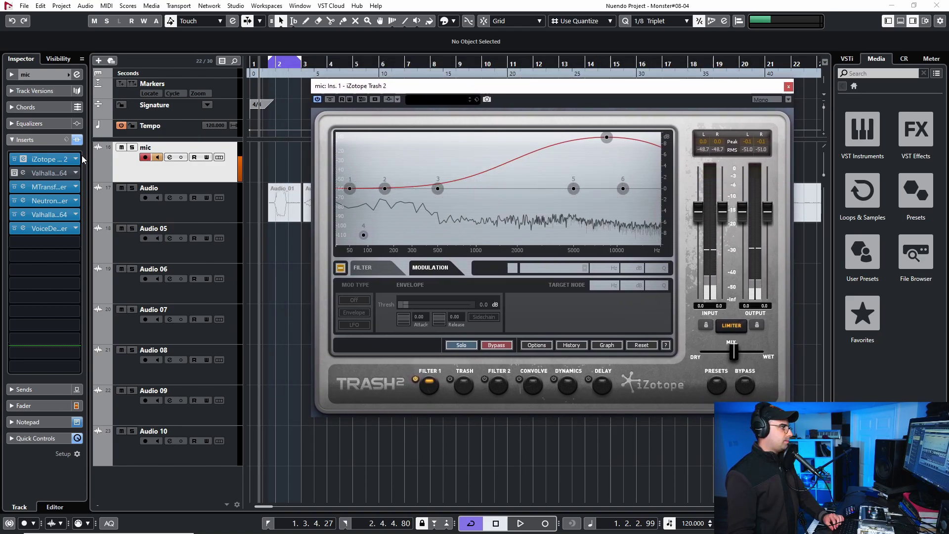
- Stop monitoring, select the peak filter node, and position Trash 2 on the Filter 1 graph
{"action": "left_click", "coordinate": [157, 157]}
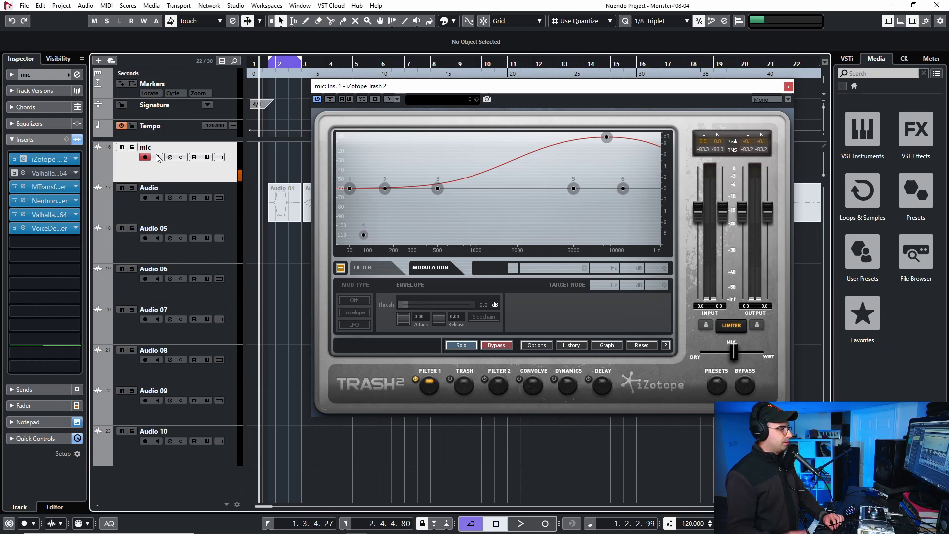
{"action": "left_click_drag", "start_coordinate": [580, 91], "coordinate": [538, 96]}
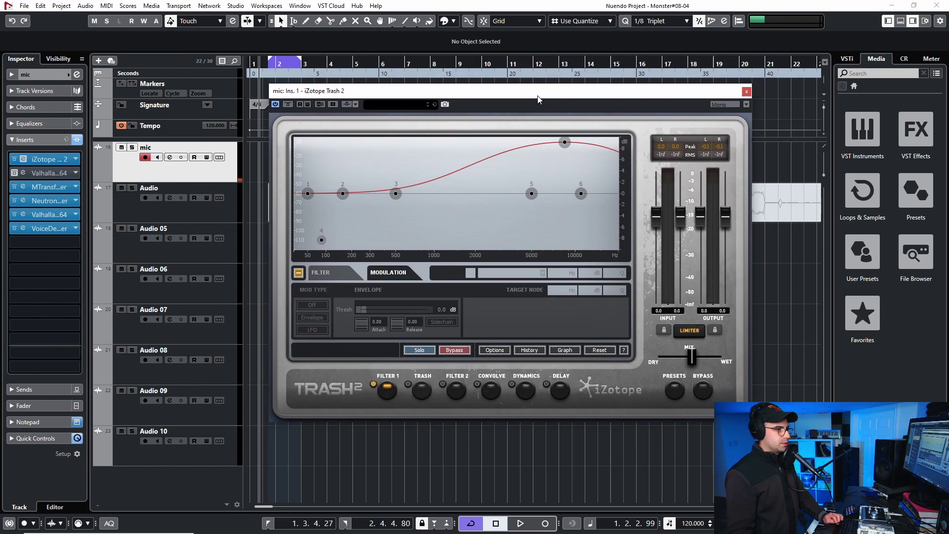
{"action": "left_click", "coordinate": [565, 142]}
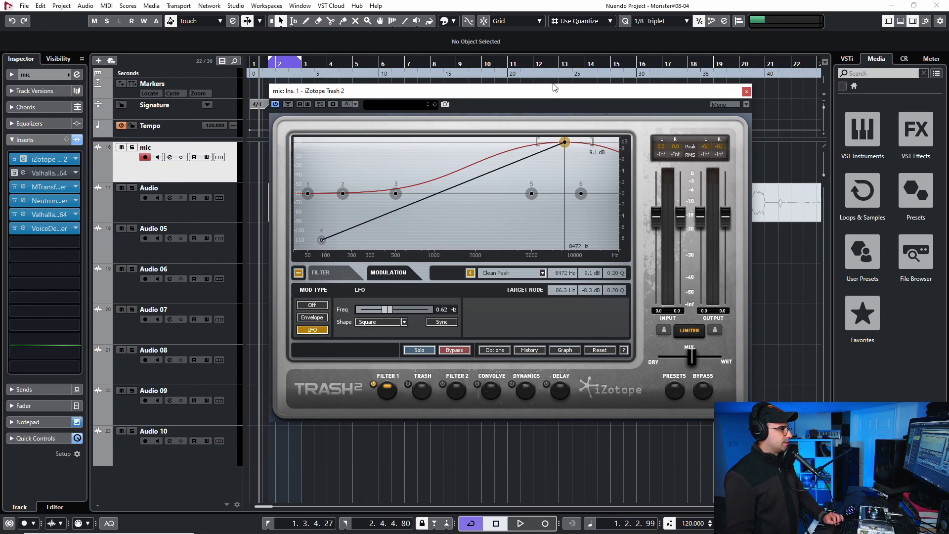
{"action": "left_click_drag", "start_coordinate": [555, 88], "coordinate": [616, 78]}
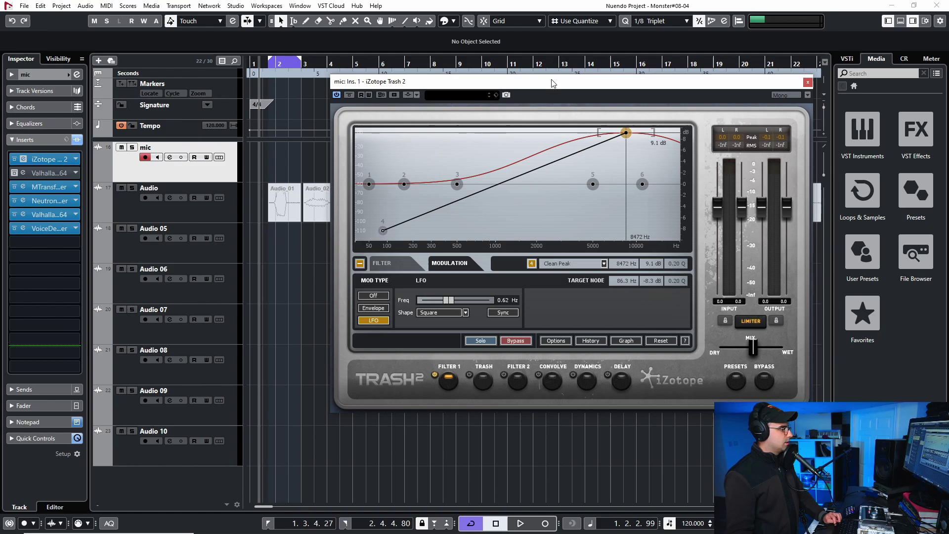
{"action": "left_click_drag", "start_coordinate": [553, 83], "coordinate": [518, 65]}
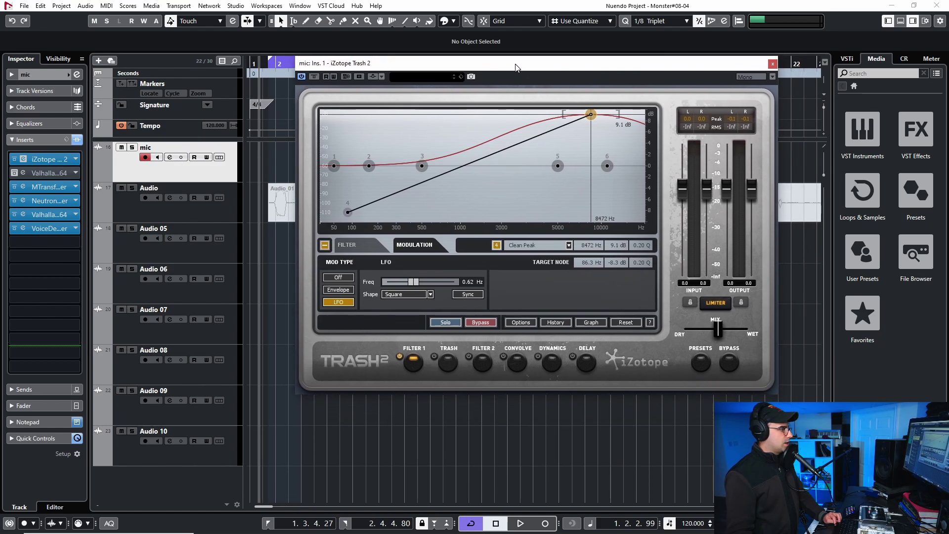
{"action": "left_click", "coordinate": [450, 363]}
{"action": "left_click", "coordinate": [419, 363]}
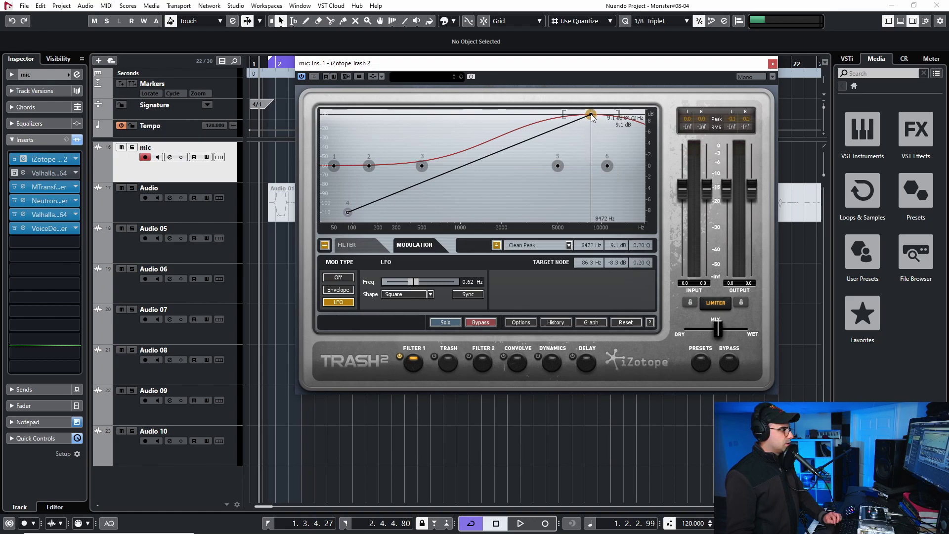
- Move the top filter node to 8882 Hz, 8.6 dB, keeping the Square LFO shape
{"action": "left_click_drag", "start_coordinate": [592, 117], "coordinate": [596, 121]}
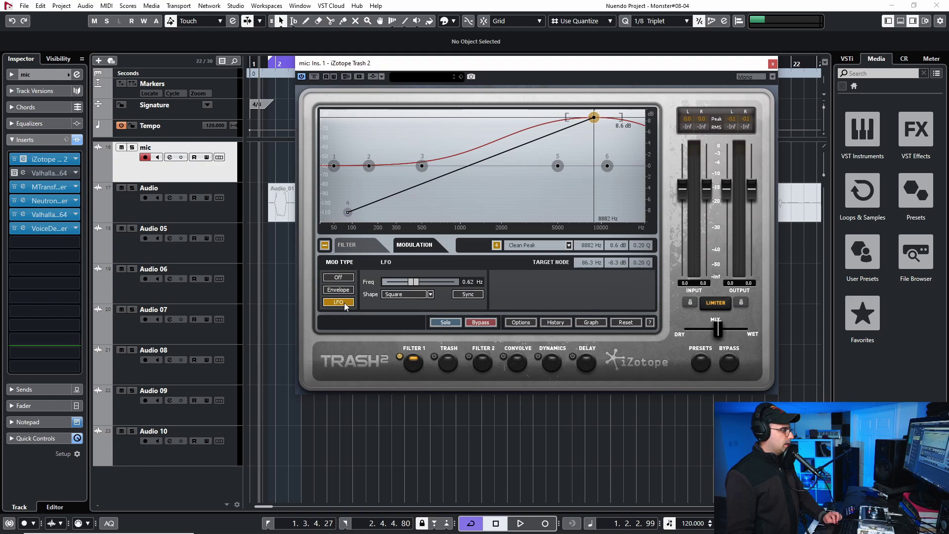
{"action": "left_click", "coordinate": [430, 295]}
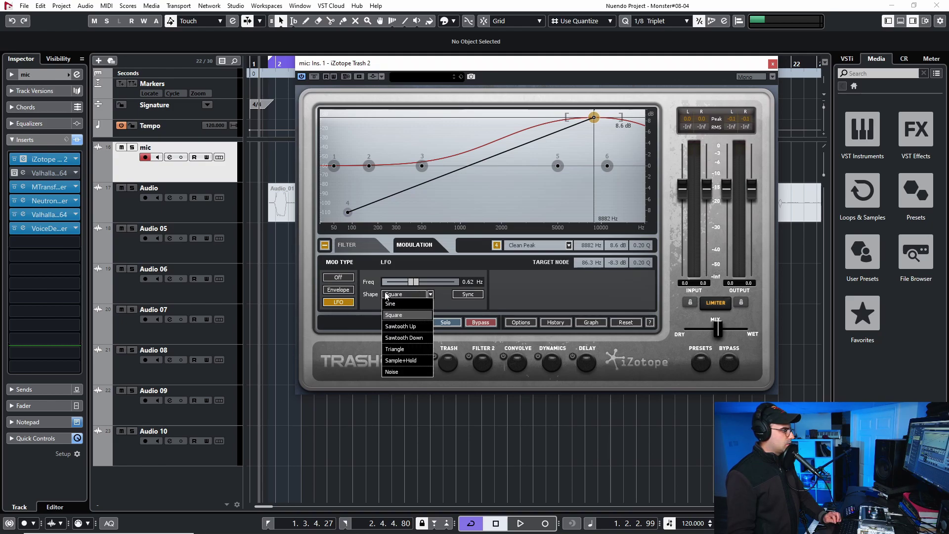
{"action": "left_click", "coordinate": [452, 309]}
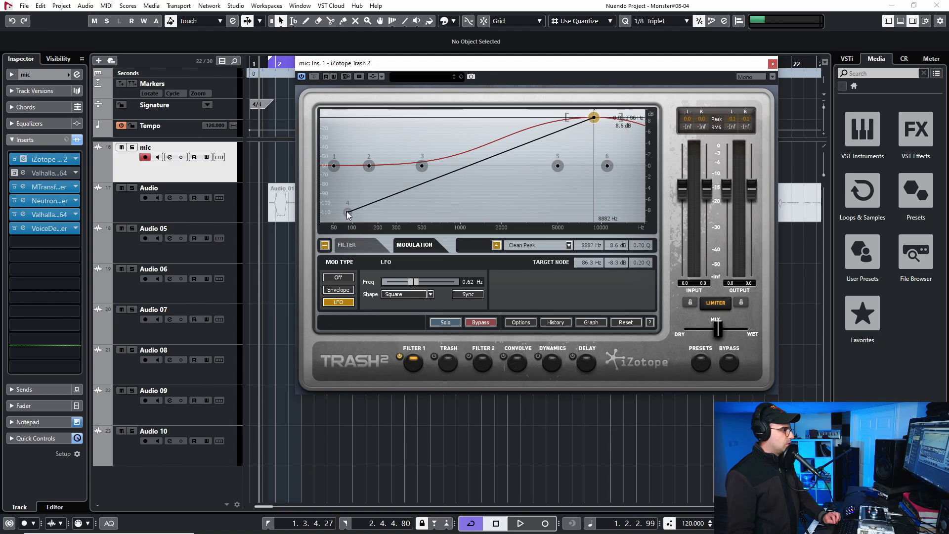
- Set node 4's LFO target to about 98 Hz, -9.2 dB and audition it via mic monitoring
{"action": "mouse_move", "coordinate": [348, 214]}
{"action": "left_mouse_down"}
{"action": "mouse_move", "coordinate": [593, 120]}
{"action": "mouse_move", "coordinate": [514, 158]}
{"action": "mouse_move", "coordinate": [375, 198]}
{"action": "mouse_move", "coordinate": [351, 219]}
{"action": "left_mouse_up"}
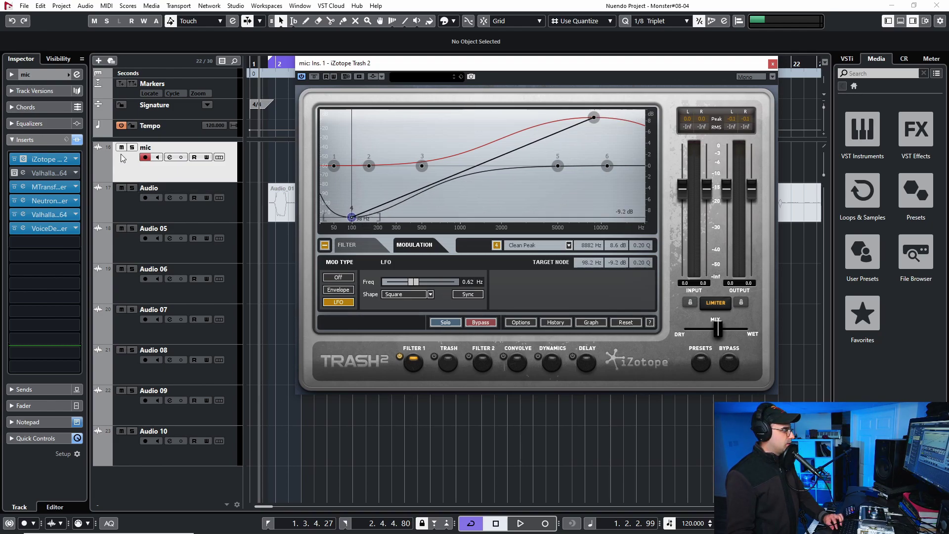
{"action": "left_click", "coordinate": [158, 158]}
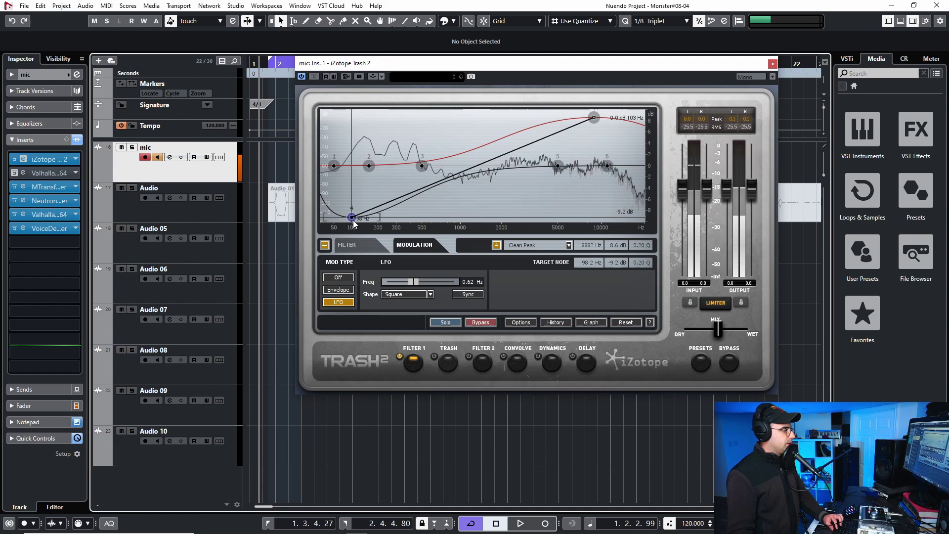
{"action": "left_click", "coordinate": [157, 157]}
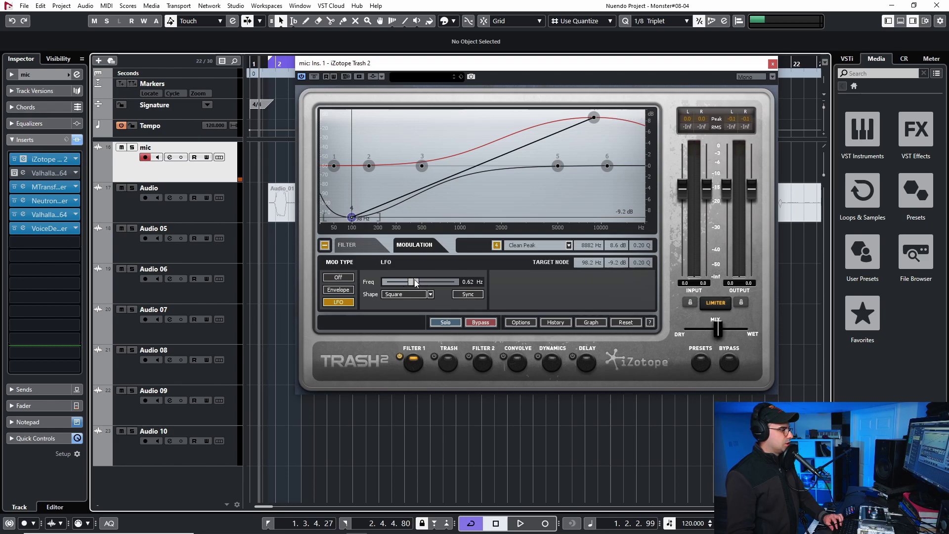
- Try LFO rates from 2.68 Hz up to 14.74 Hz, then slow back to about 1.6 Hz
{"action": "left_click_drag", "start_coordinate": [416, 282], "coordinate": [433, 282]}
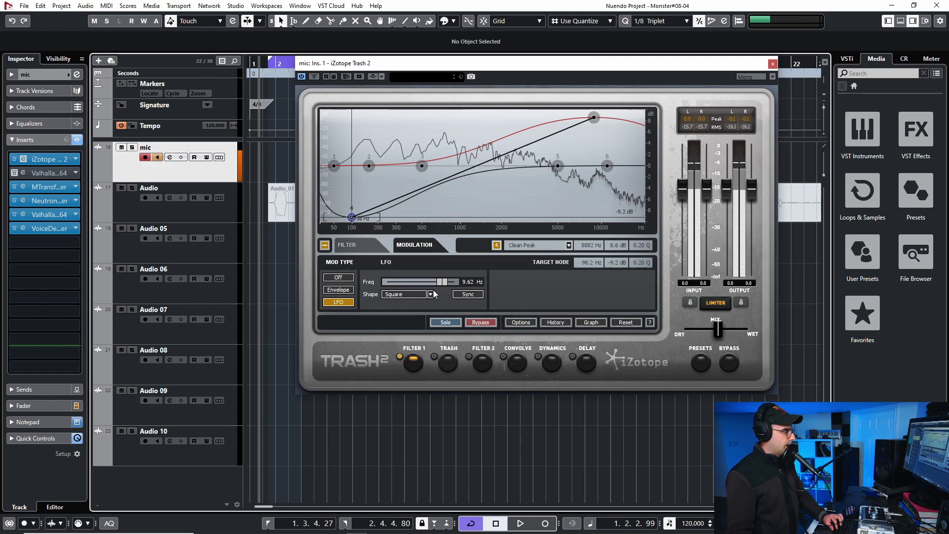
{"action": "mouse_move", "coordinate": [438, 281]}
{"action": "left_mouse_down"}
{"action": "mouse_move", "coordinate": [454, 281]}
{"action": "mouse_move", "coordinate": [434, 281]}
{"action": "left_mouse_up"}
{"action": "left_click", "coordinate": [146, 157]}
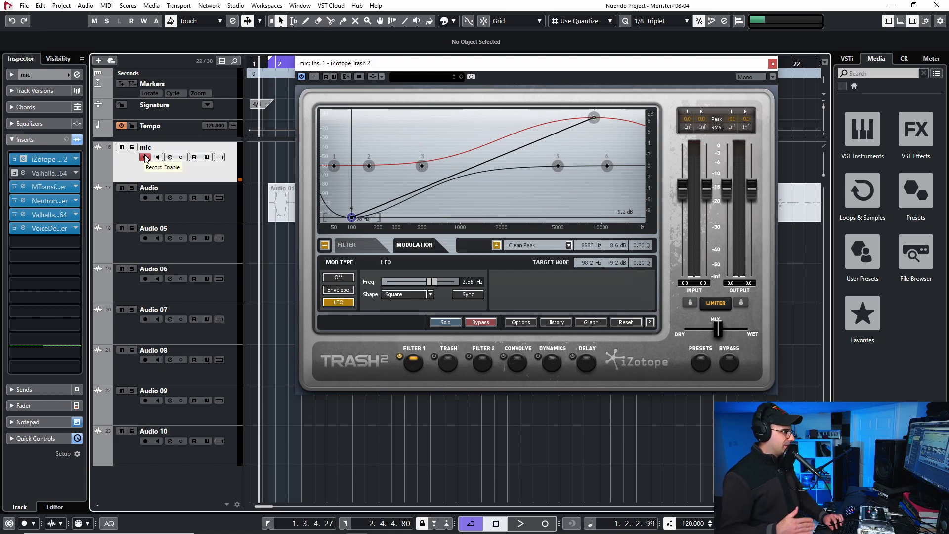
{"action": "mouse_move", "coordinate": [436, 287]}
{"action": "left_mouse_down"}
{"action": "mouse_move", "coordinate": [420, 286]}
{"action": "mouse_move", "coordinate": [447, 285]}
{"action": "mouse_move", "coordinate": [440, 284]}
{"action": "left_mouse_up"}
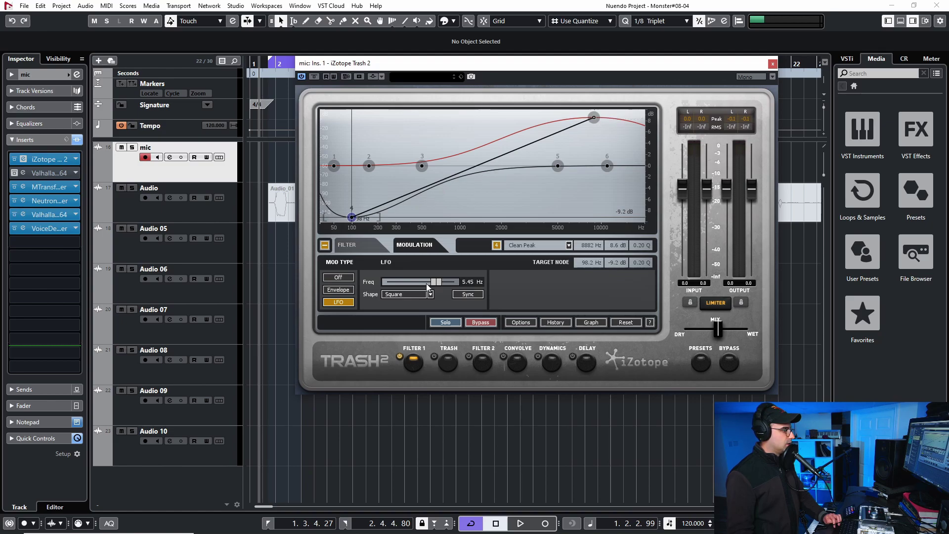
{"action": "mouse_move", "coordinate": [437, 286]}
{"action": "left_mouse_down"}
{"action": "mouse_move", "coordinate": [424, 287]}
{"action": "mouse_move", "coordinate": [456, 286]}
{"action": "mouse_move", "coordinate": [427, 283]}
{"action": "left_mouse_up"}
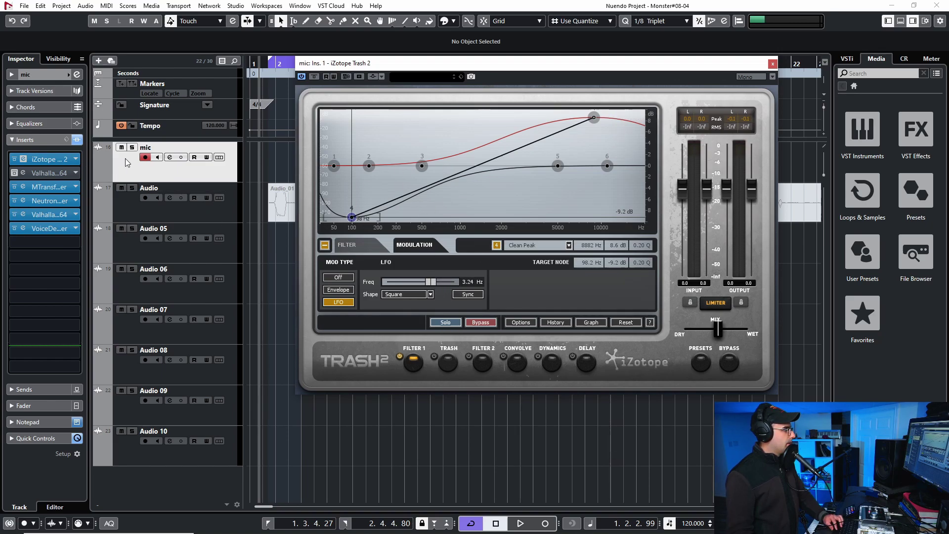
{"action": "left_click", "coordinate": [157, 158]}
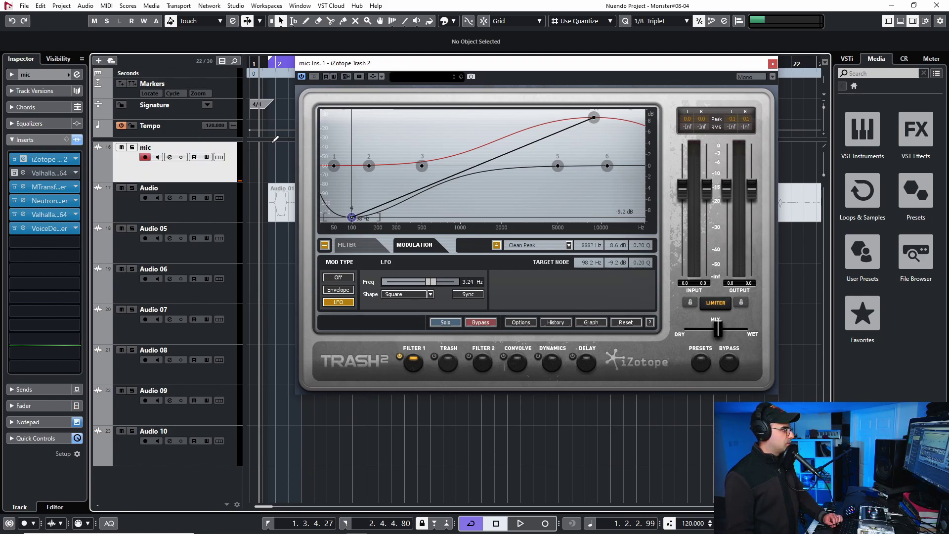
- Audition the tremolo with playback, settle the LFO rate near 1.45 Hz, and close Trash 2
{"action": "left_click_drag", "start_coordinate": [434, 282], "coordinate": [435, 283]}
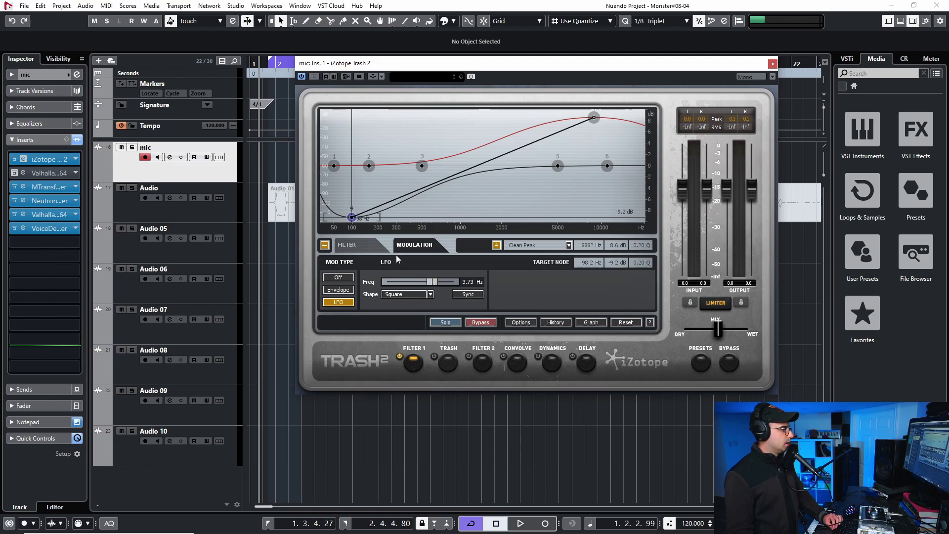
{"action": "key", "text": "space"}
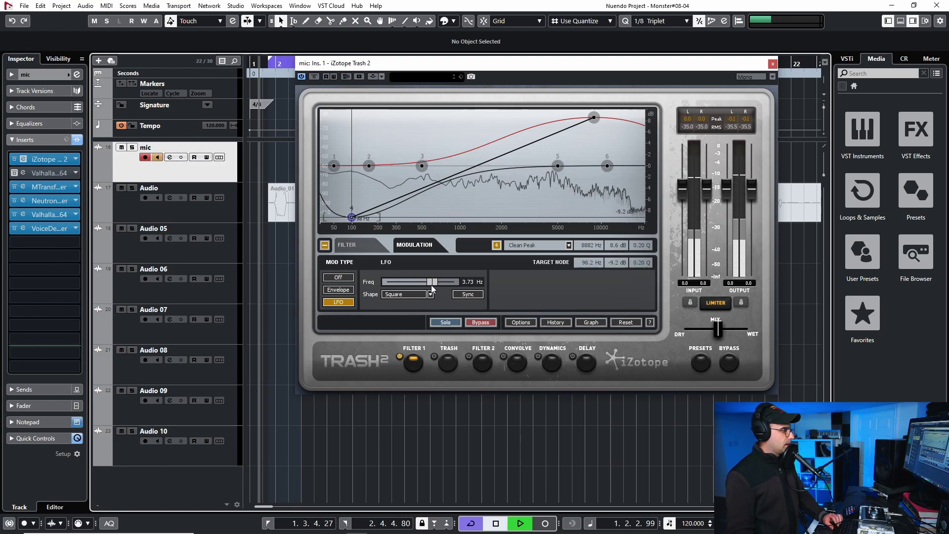
{"action": "mouse_move", "coordinate": [432, 285]}
{"action": "left_mouse_down"}
{"action": "mouse_move", "coordinate": [446, 280]}
{"action": "mouse_move", "coordinate": [422, 289]}
{"action": "left_mouse_up"}
{"action": "key", "text": "space"}
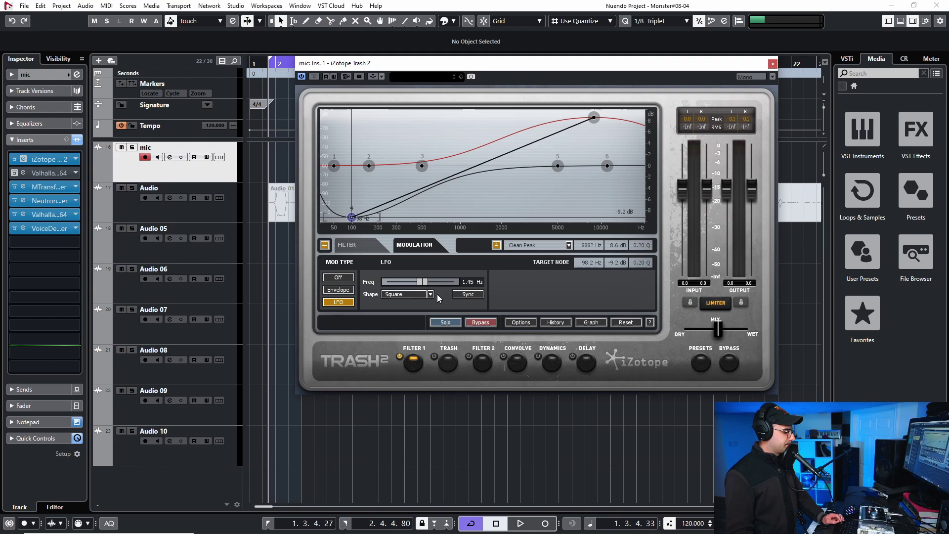
{"action": "key", "text": "ctrl+w"}
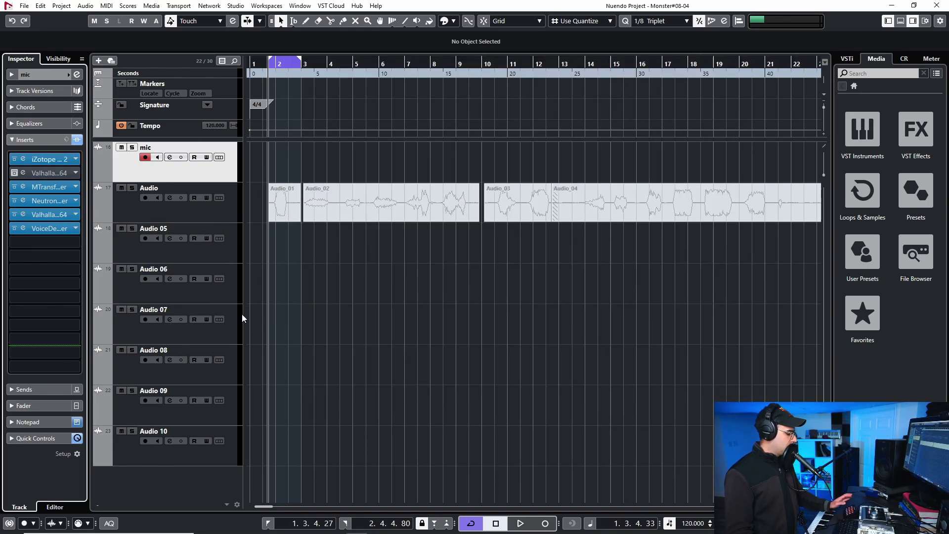
- Add an FX channel carrying the Tremolo effect, named 'tremolo'
{"action": "key", "text": "ctrl+t"}
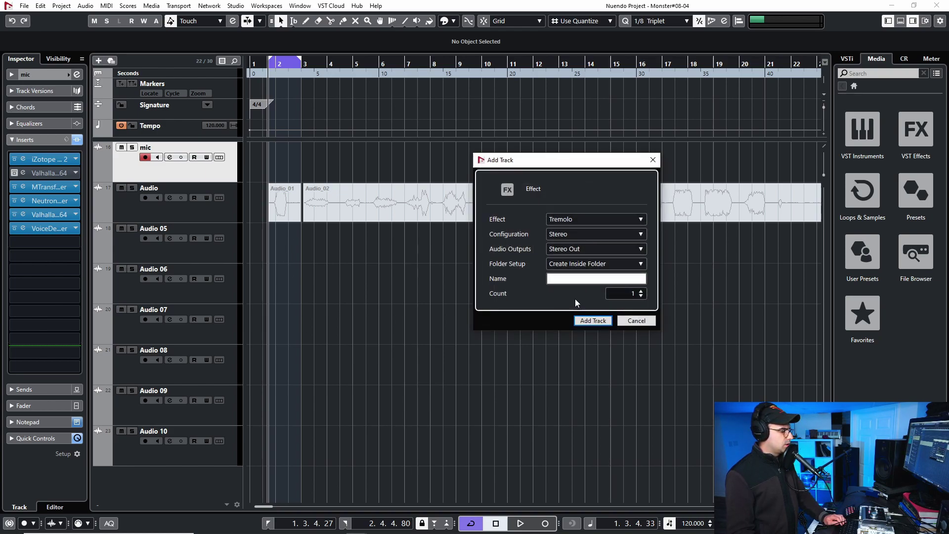
{"action": "type", "text": "tre"}
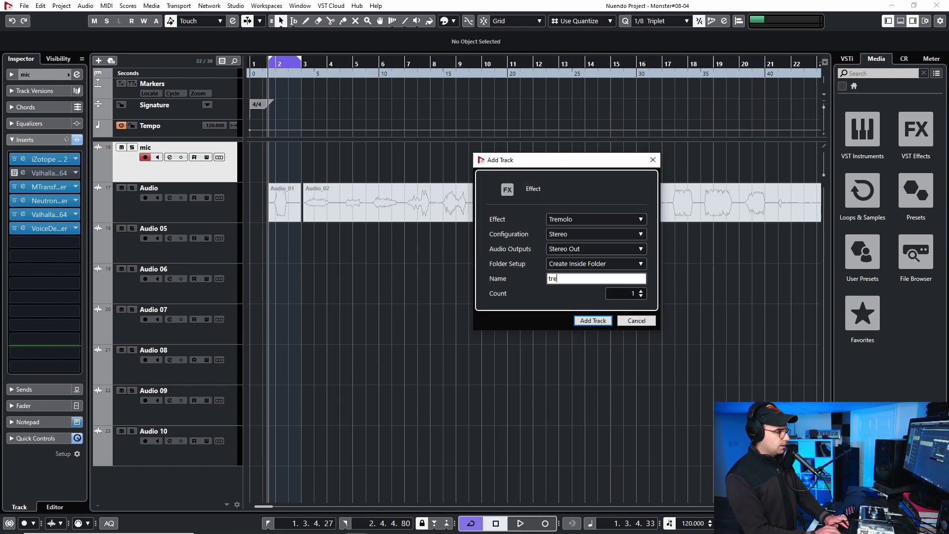
{"action": "type", "text": "molo"}
{"action": "key", "text": "Return"}
- On the mic track, bypass the Trash 2 insert and turn off input monitoring
{"action": "left_click", "coordinate": [151, 160]}
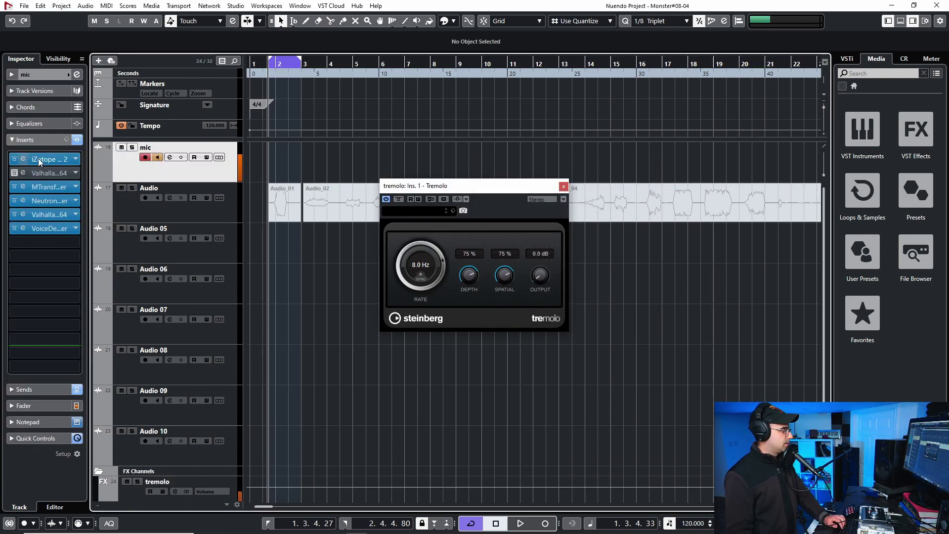
{"action": "left_click", "coordinate": [14, 159]}
{"action": "left_click", "coordinate": [157, 158]}
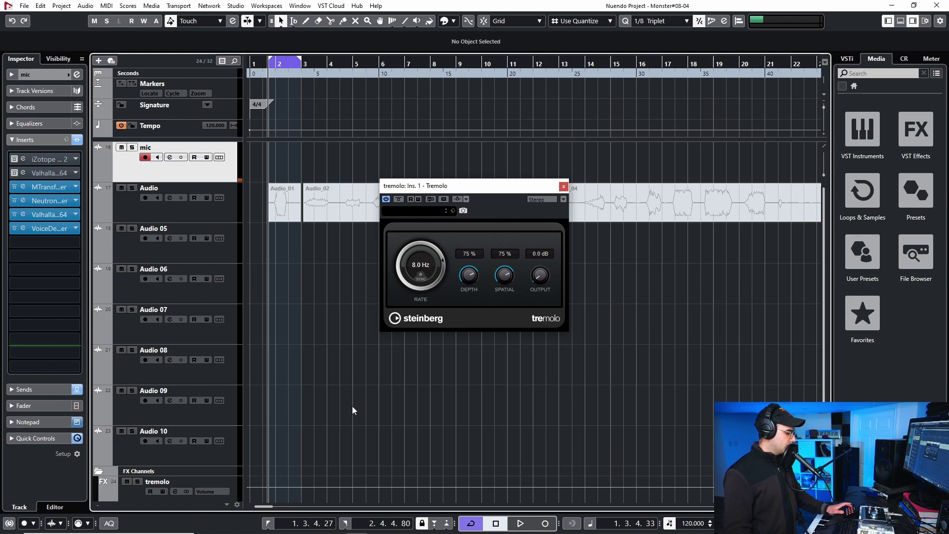
- Select the tremolo FX channel in the lower-zone MixConsole, then hide the lower zone
{"action": "key", "text": "ctrl+alt+e"}
{"action": "left_click_drag", "start_coordinate": [495, 190], "coordinate": [531, 120]}
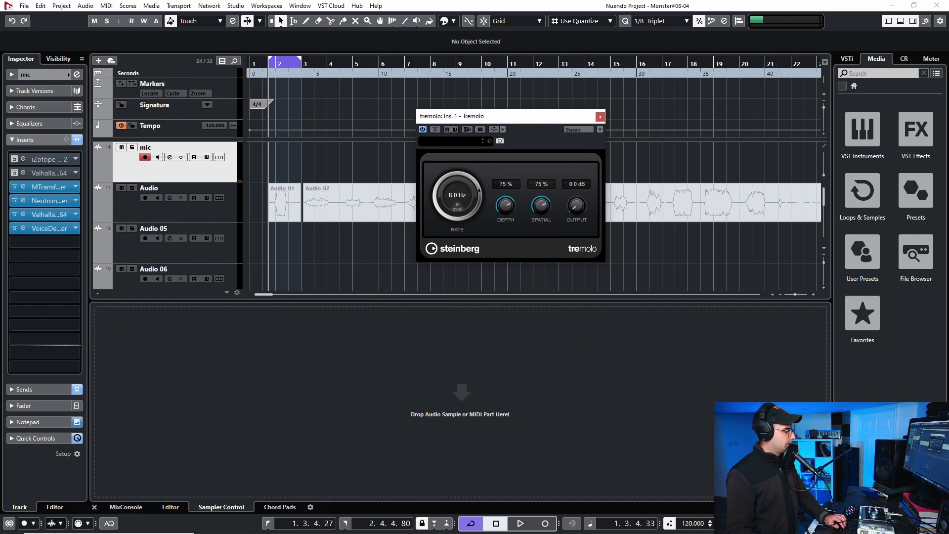
{"action": "left_click", "coordinate": [125, 507]}
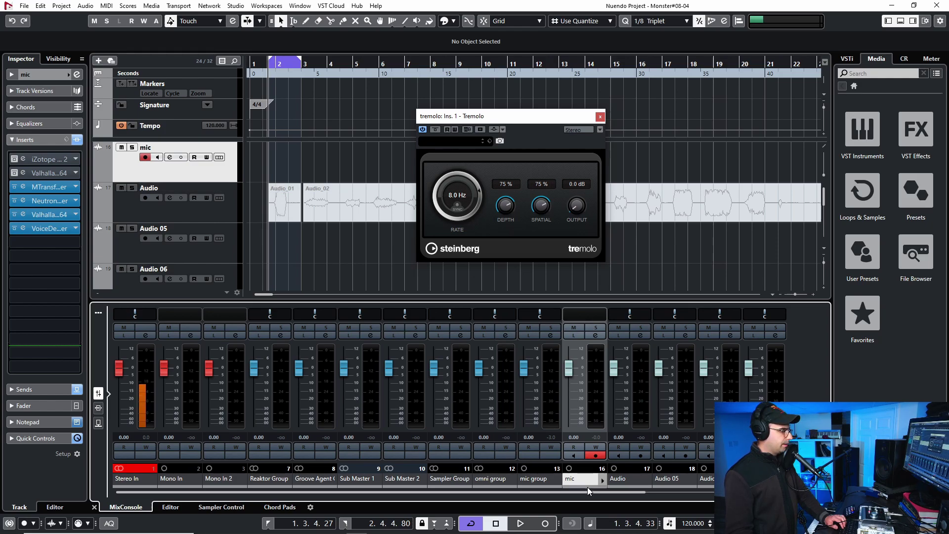
{"action": "scroll", "coordinate": [581, 494], "scroll_direction": "right", "scroll_amount": 5}
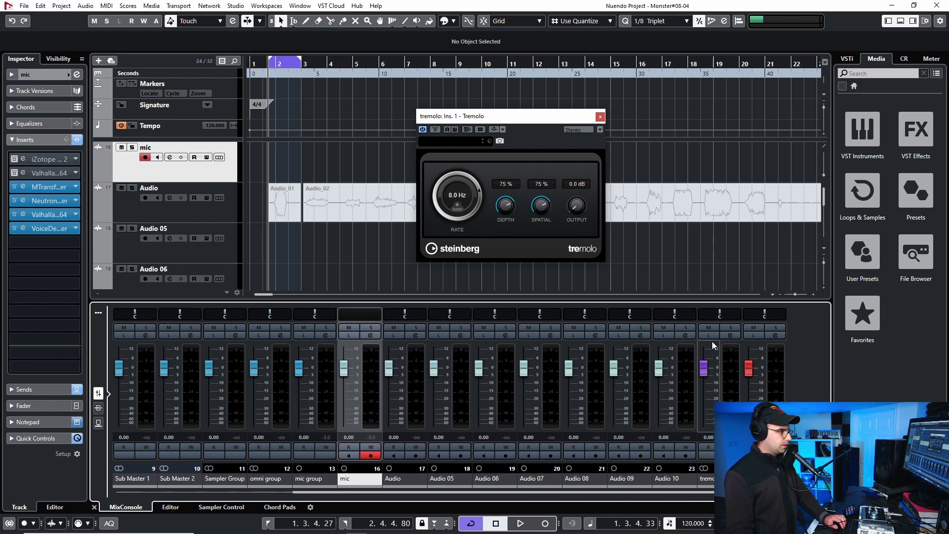
{"action": "left_click", "coordinate": [733, 361]}
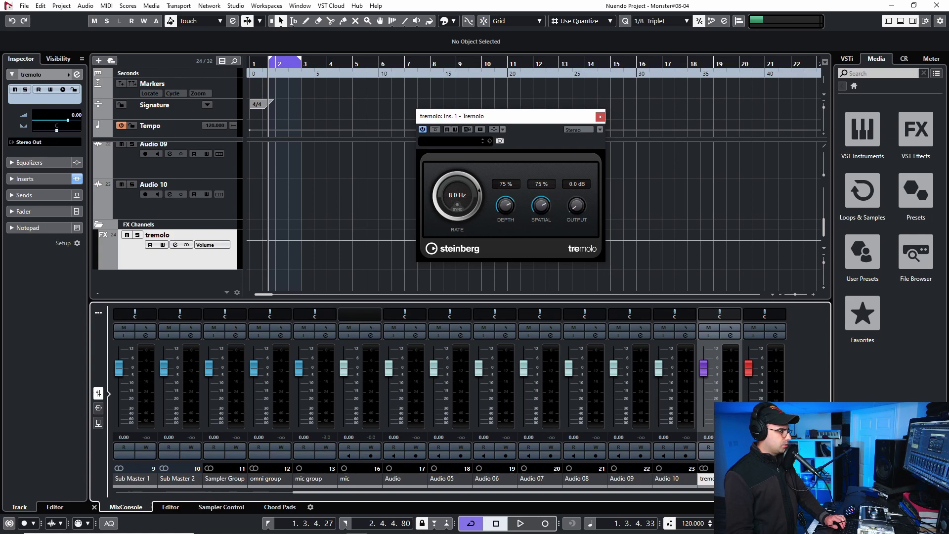
{"action": "scroll", "coordinate": [648, 495], "scroll_direction": "left", "scroll_amount": 6}
{"action": "scroll", "coordinate": [648, 495], "scroll_direction": "left", "scroll_amount": 2}
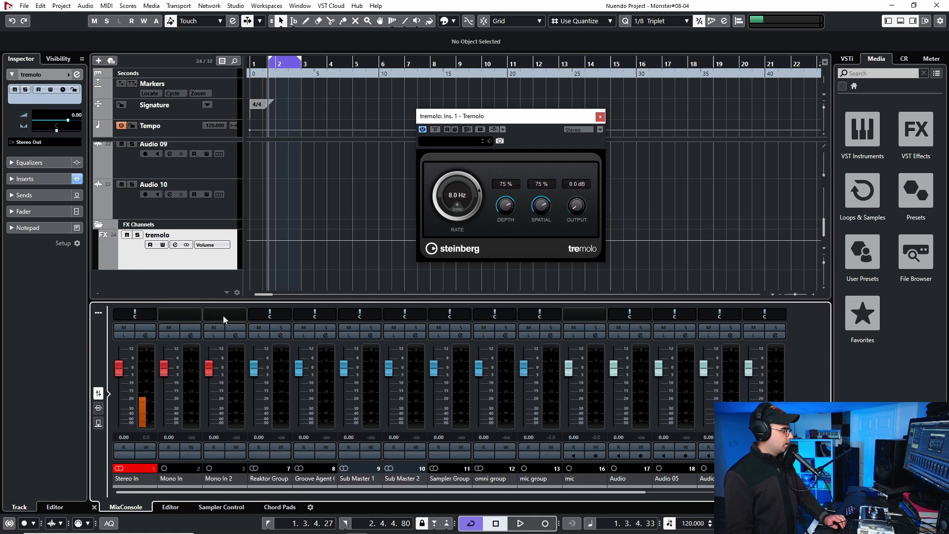
{"action": "key", "text": "ctrl+alt+e"}
- With the mic track monitored, set the Tremolo rate to 3.0 Hz and close its editor
{"action": "left_click_drag", "start_coordinate": [476, 121], "coordinate": [467, 147]}
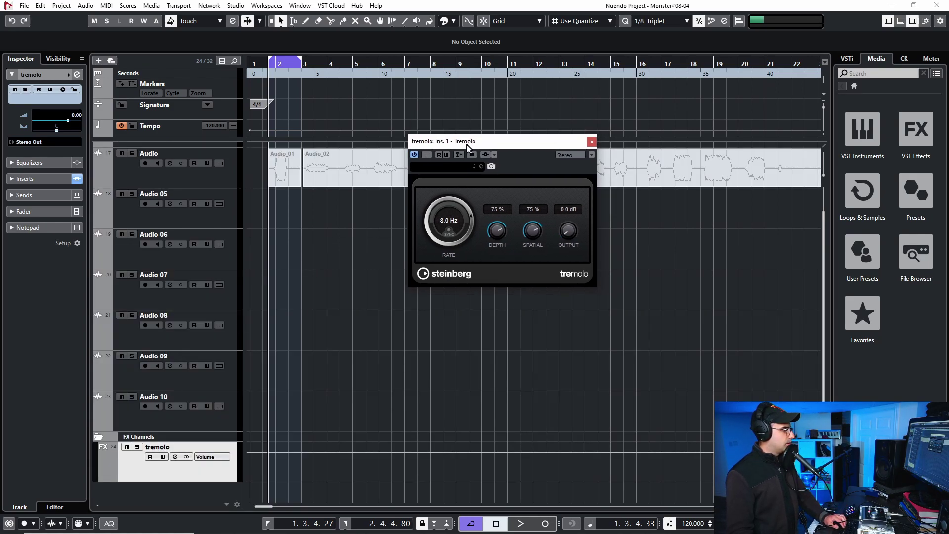
{"action": "left_click", "coordinate": [134, 157]}
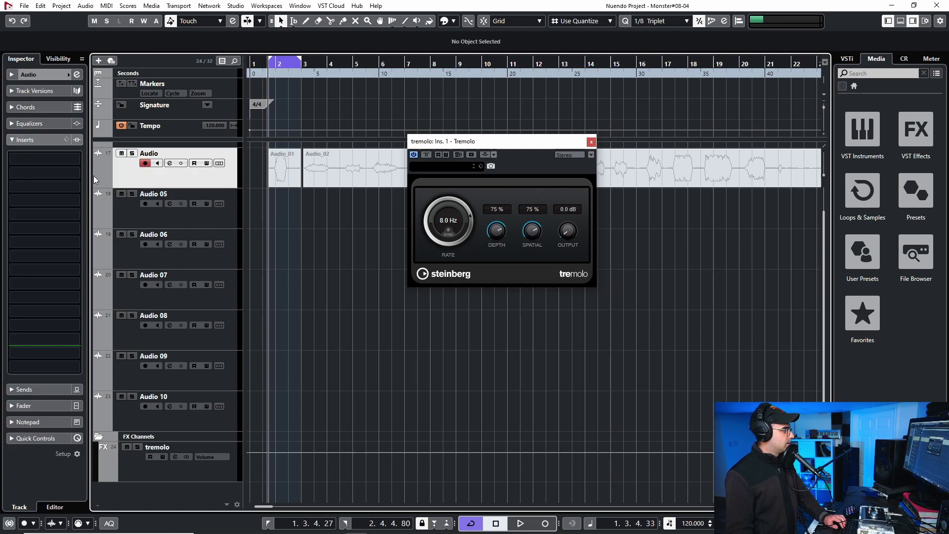
{"action": "scroll", "coordinate": [93, 176], "scroll_direction": "up", "scroll_amount": 1}
{"action": "left_click", "coordinate": [133, 174]}
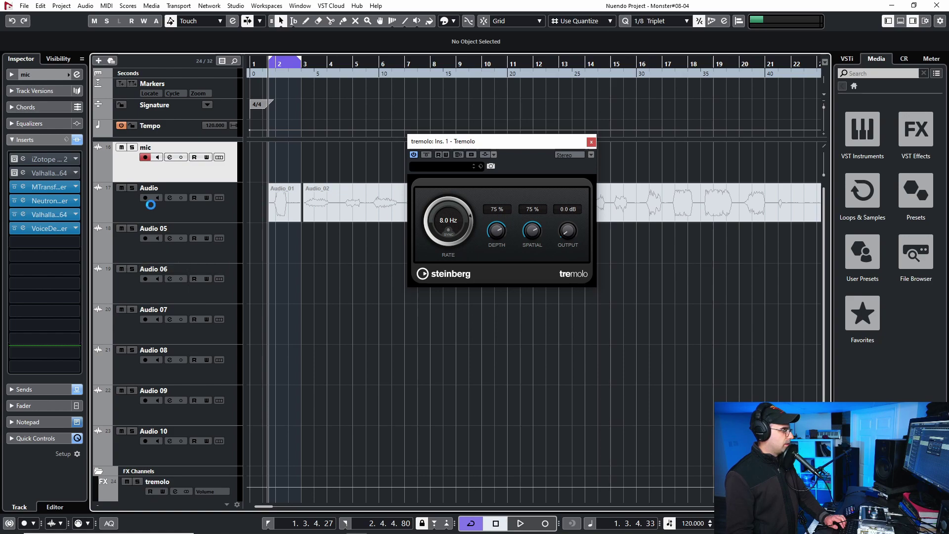
{"action": "left_click", "coordinate": [158, 157]}
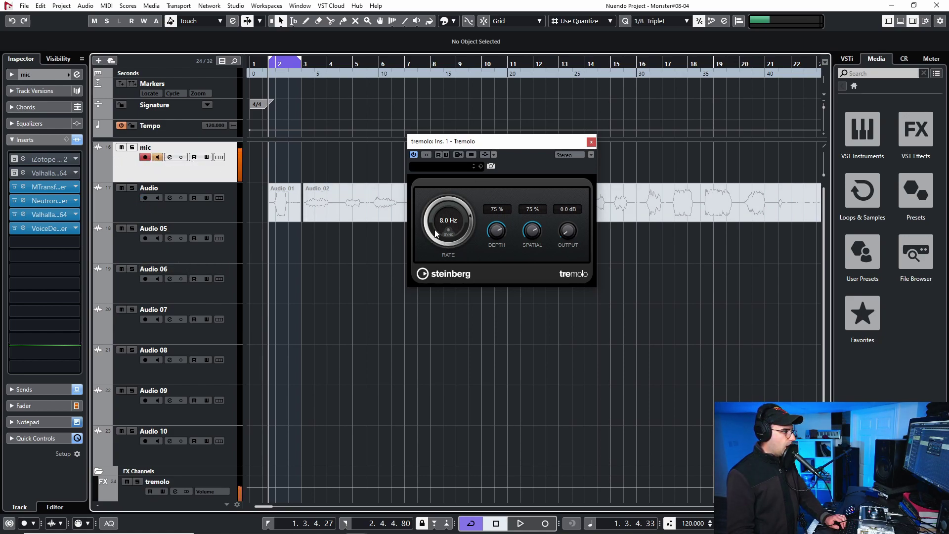
{"action": "mouse_move", "coordinate": [431, 235]}
{"action": "left_mouse_down"}
{"action": "mouse_move", "coordinate": [423, 216]}
{"action": "mouse_move", "coordinate": [430, 226]}
{"action": "left_mouse_up"}
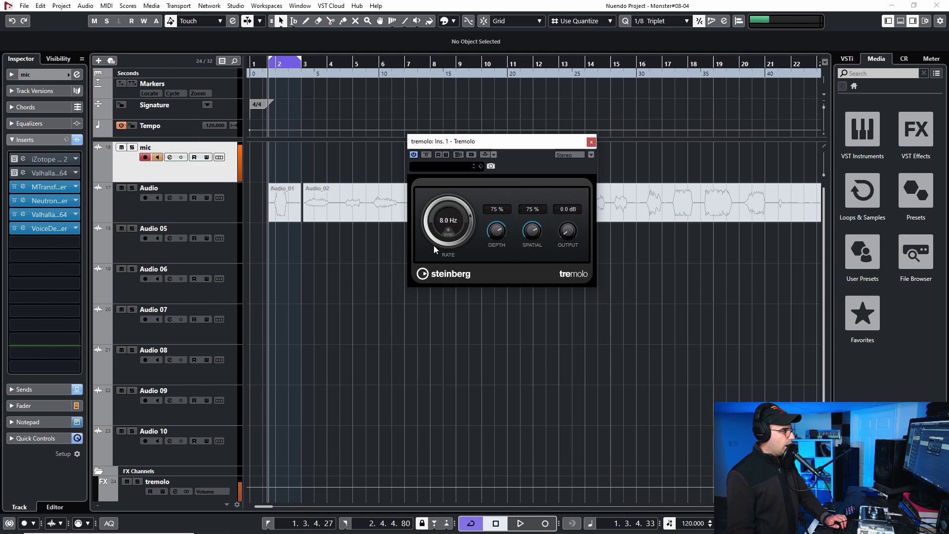
{"action": "mouse_move", "coordinate": [436, 248]}
{"action": "left_mouse_down"}
{"action": "mouse_move", "coordinate": [441, 219]}
{"action": "mouse_move", "coordinate": [441, 252]}
{"action": "left_mouse_up"}
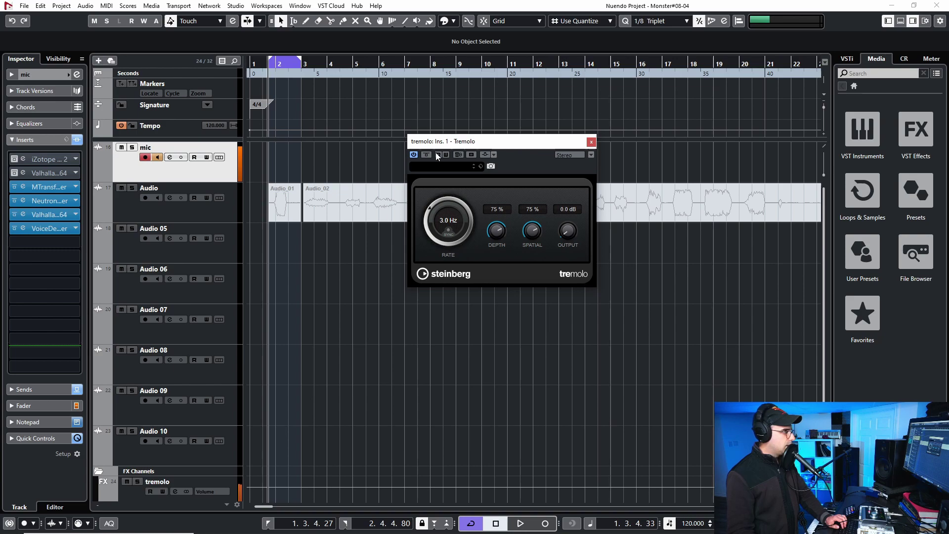
{"action": "left_click", "coordinate": [592, 143]}
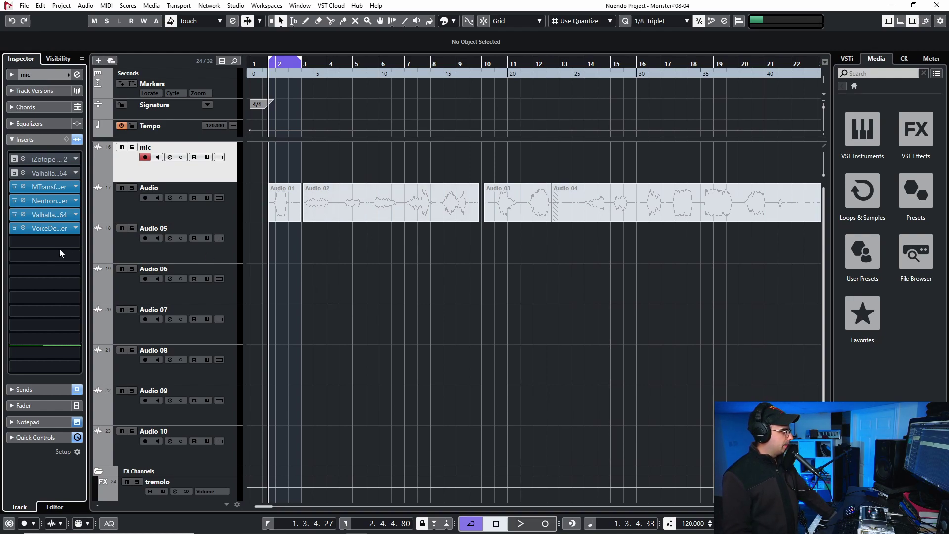
- Open the mic's VoiceDesigner editor beside the arrangement and enable mic input monitoring
{"action": "left_click", "coordinate": [49, 230]}
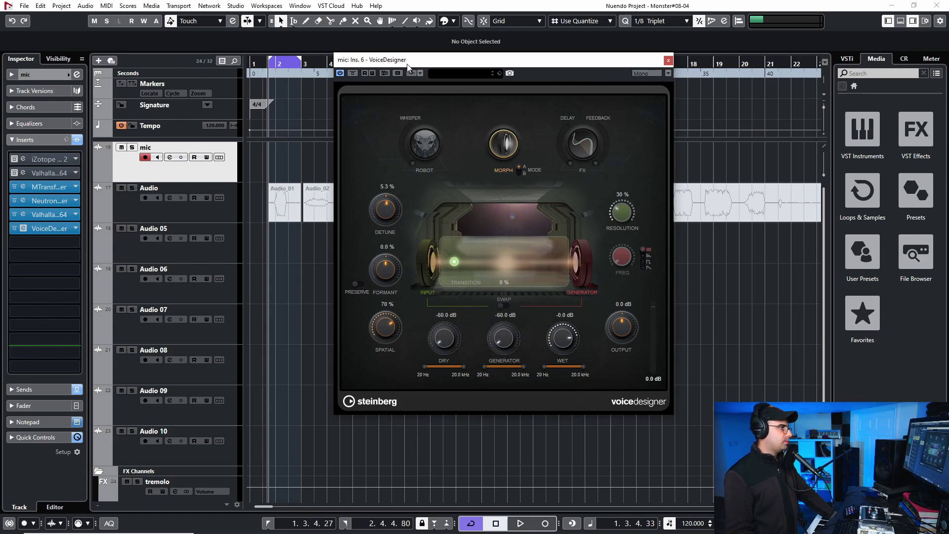
{"action": "left_click_drag", "start_coordinate": [409, 68], "coordinate": [502, 92]}
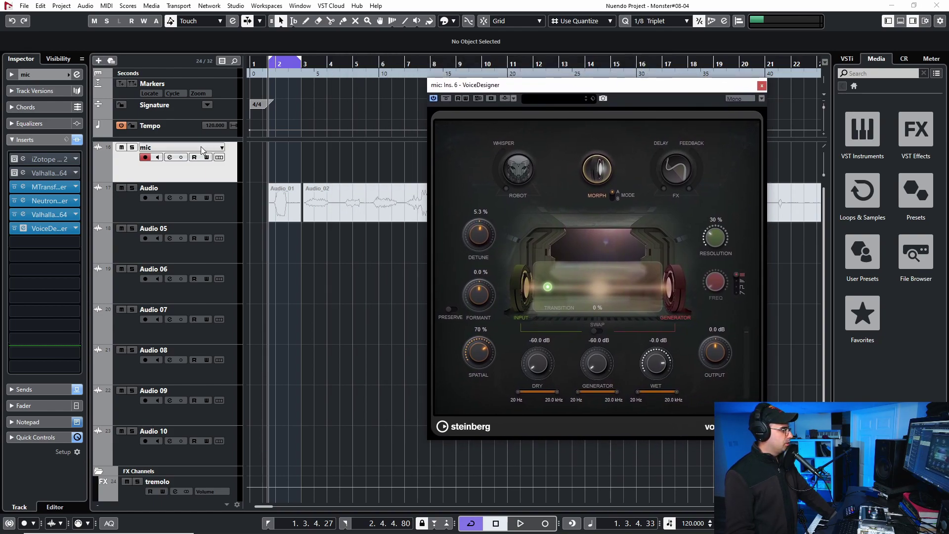
{"action": "left_click", "coordinate": [158, 157]}
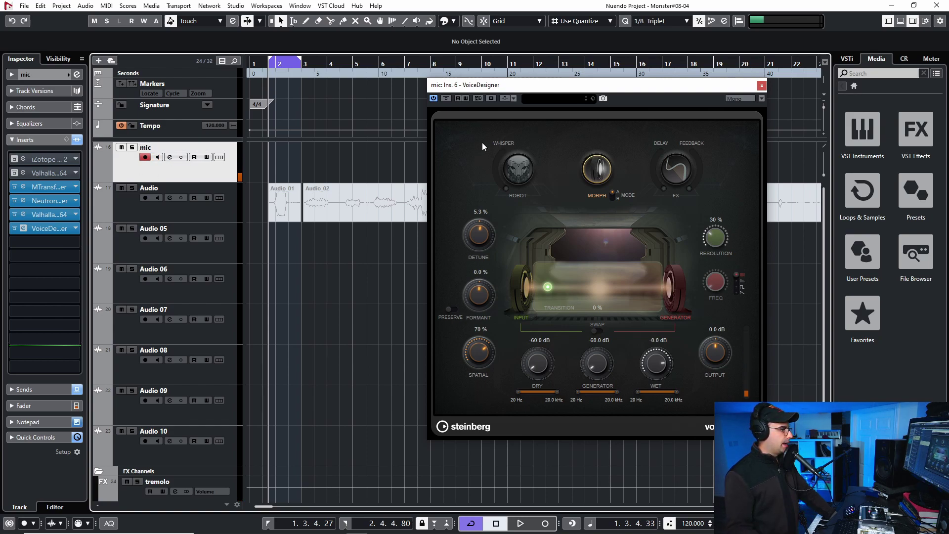
{"action": "left_click", "coordinate": [158, 158]}
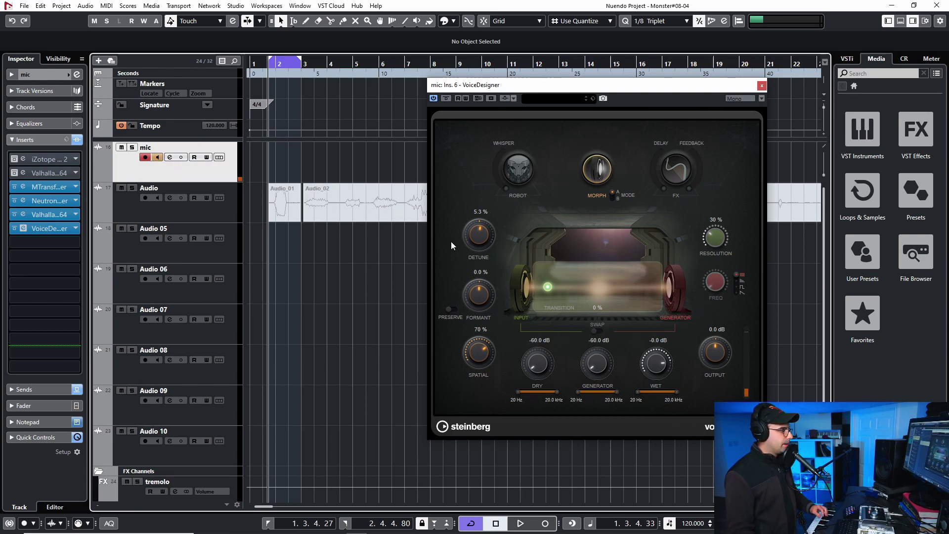
- Adjust VoiceDesigner's Detune live to end at -1.6 %, then bring up the Trash 2 editor
{"action": "mouse_move", "coordinate": [484, 237]}
{"action": "left_mouse_down"}
{"action": "mouse_move", "coordinate": [479, 231]}
{"action": "mouse_move", "coordinate": [484, 254]}
{"action": "left_mouse_up"}
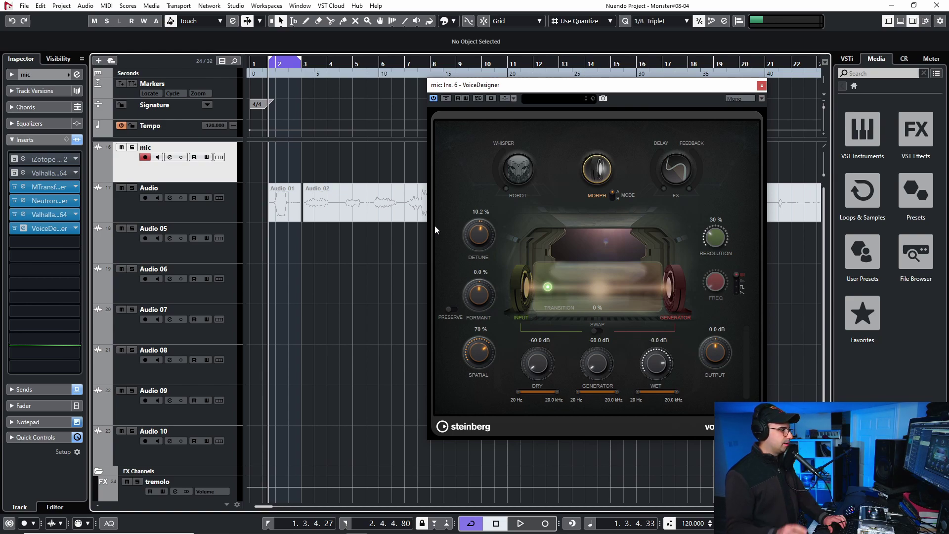
{"action": "left_click_drag", "start_coordinate": [483, 239], "coordinate": [482, 241]}
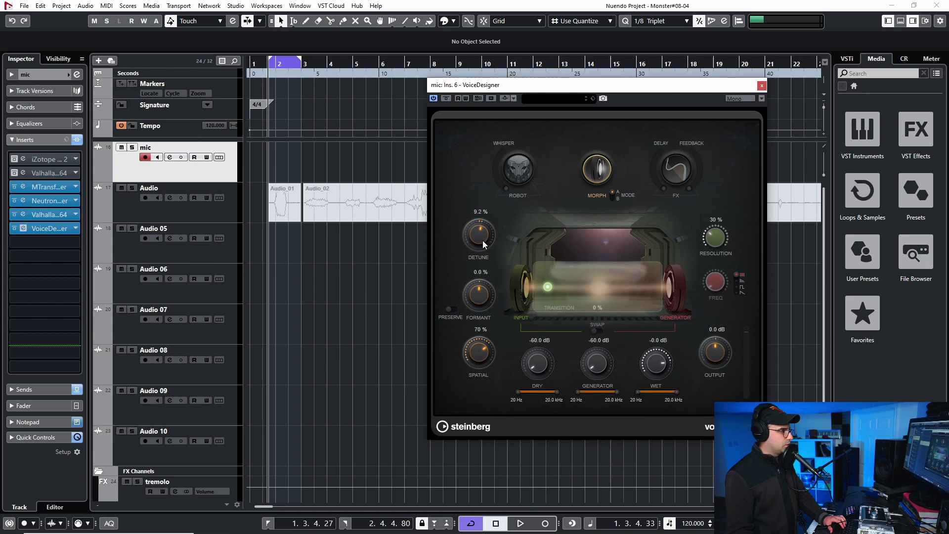
{"action": "left_click_drag", "start_coordinate": [484, 254], "coordinate": [482, 243]}
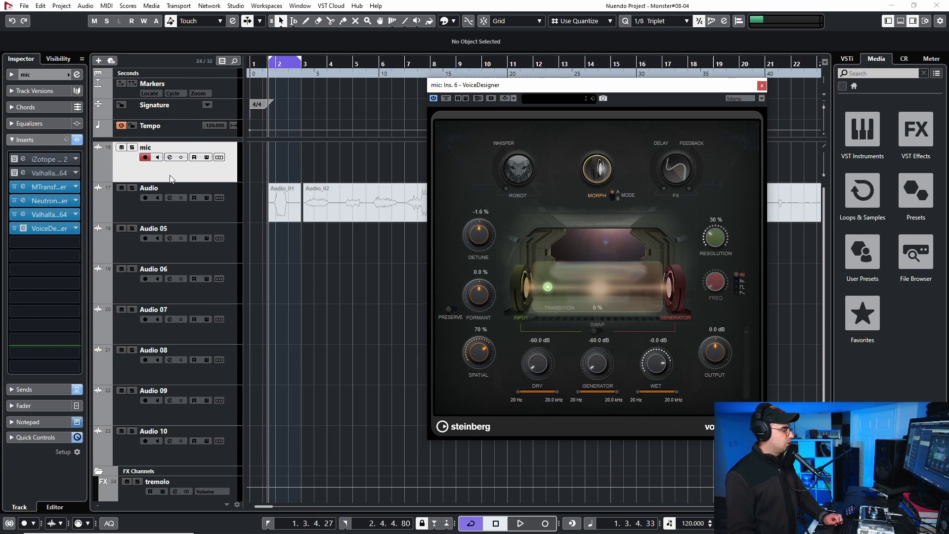
{"action": "left_click", "coordinate": [15, 159]}
{"action": "left_click", "coordinate": [25, 158]}
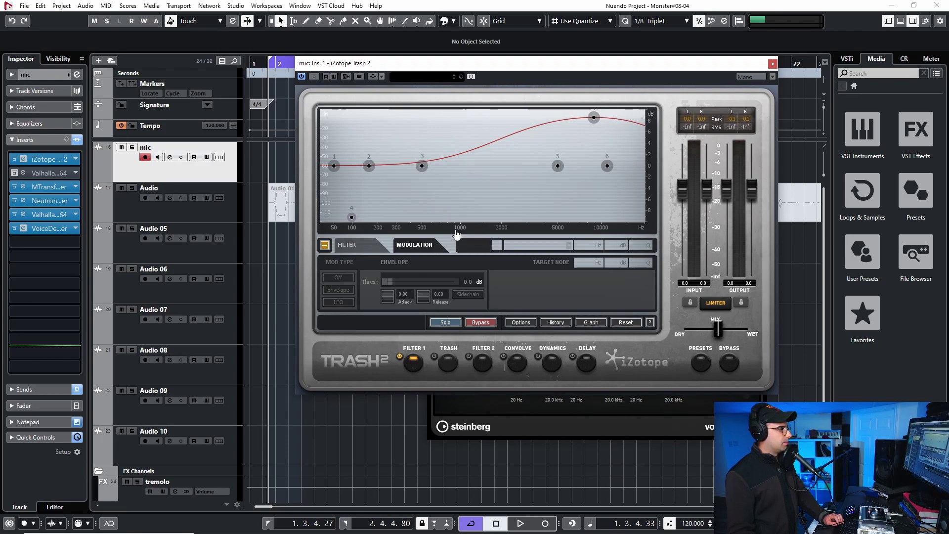
- Check the top filter node's square-wave LFO modulation, then close the Trash 2 editor
{"action": "left_click", "coordinate": [593, 117]}
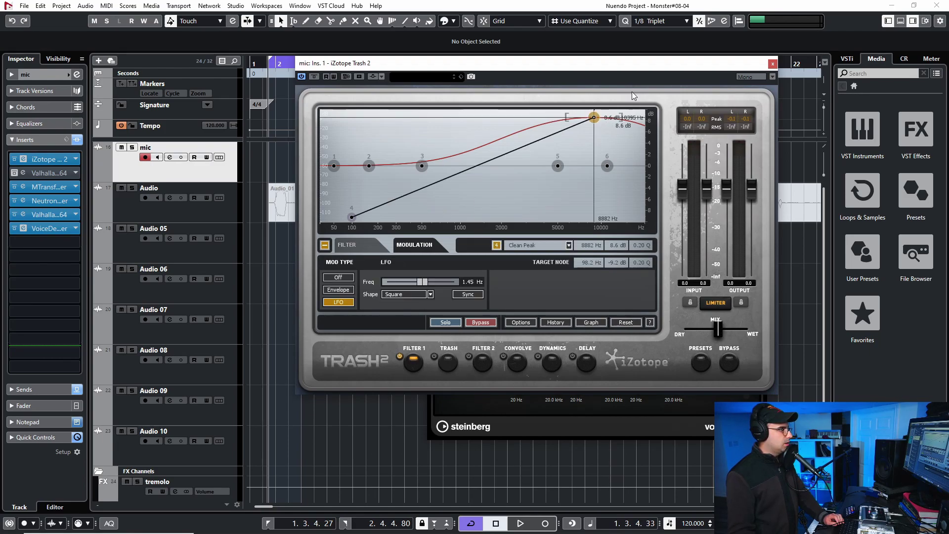
{"action": "left_click", "coordinate": [773, 64]}
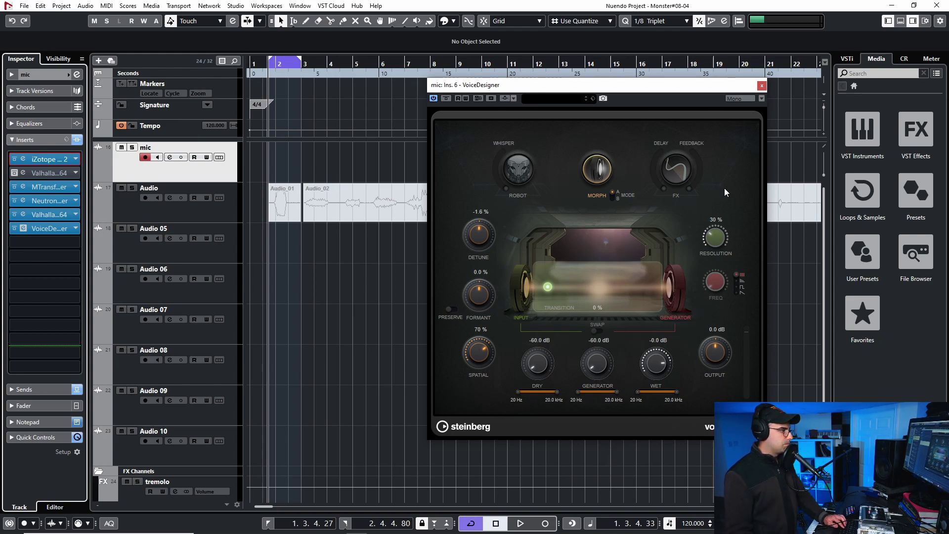
{"action": "left_click", "coordinate": [762, 86]}
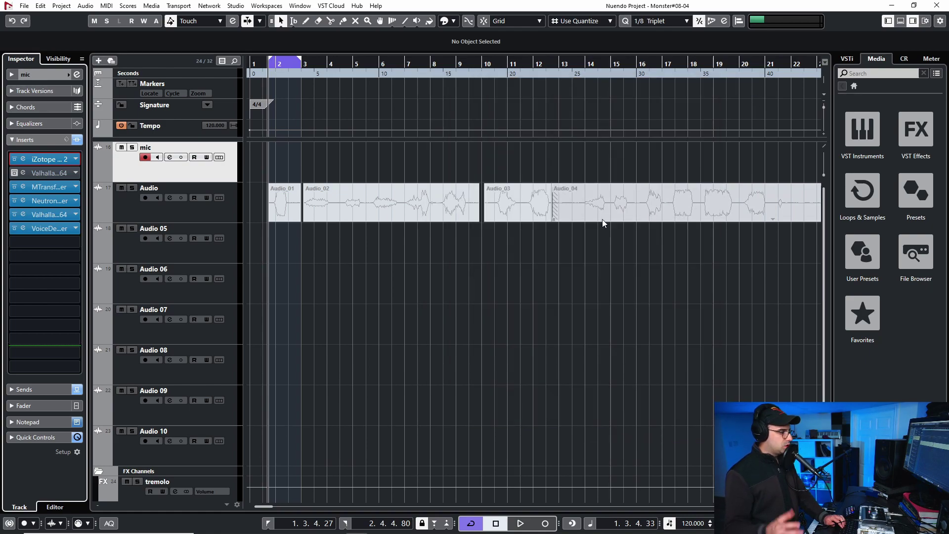